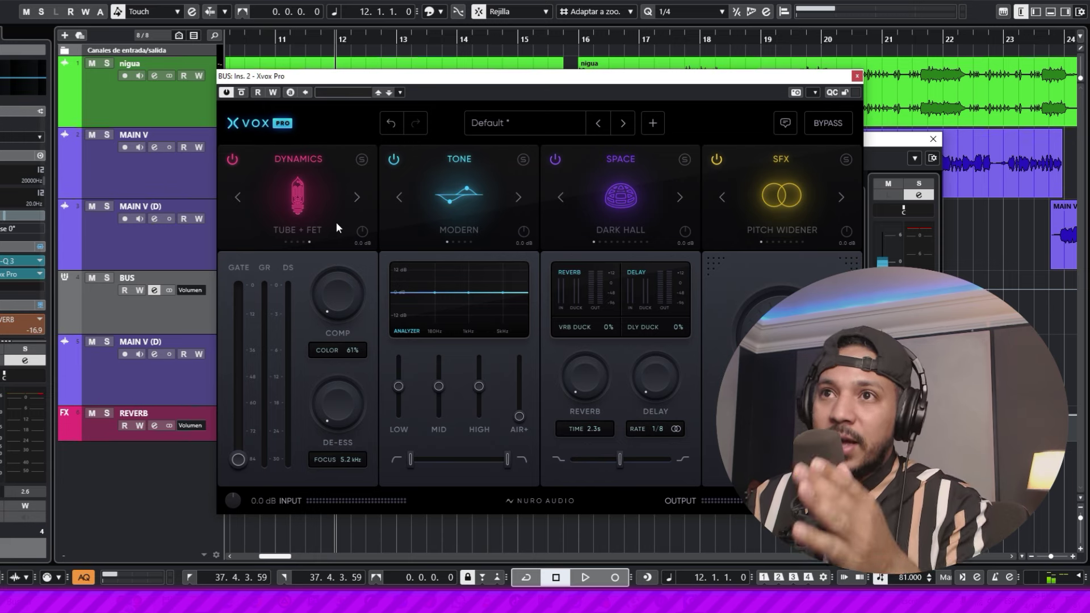
# Audition the Dynamics models Opto + FET, Smooth, VCA + FET and Vox Bus, ending back on Tube + FET
pyautogui.click(357, 199)
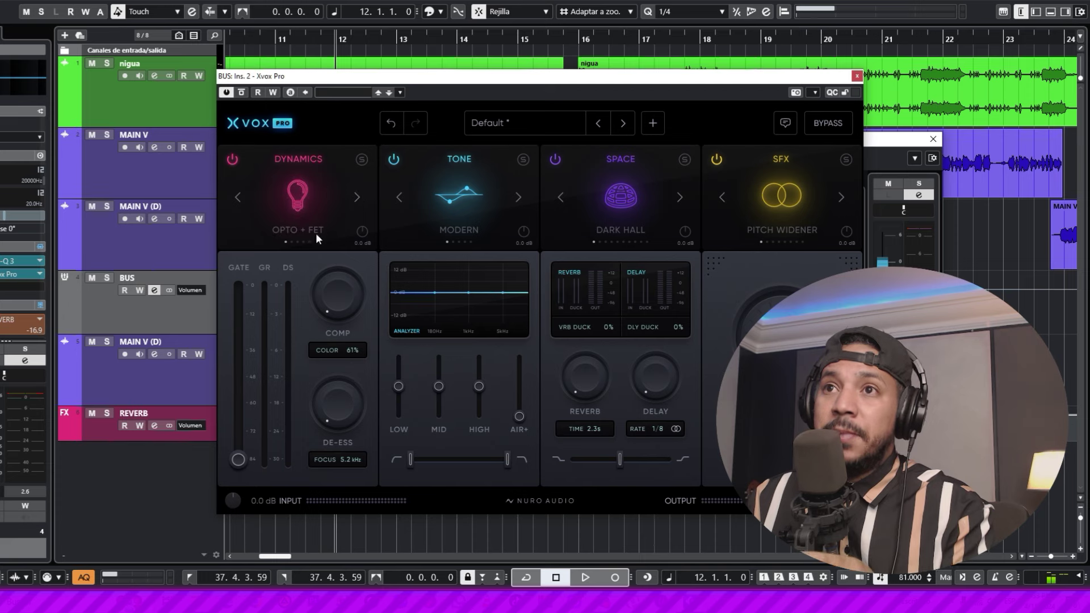
pyautogui.click(357, 199)
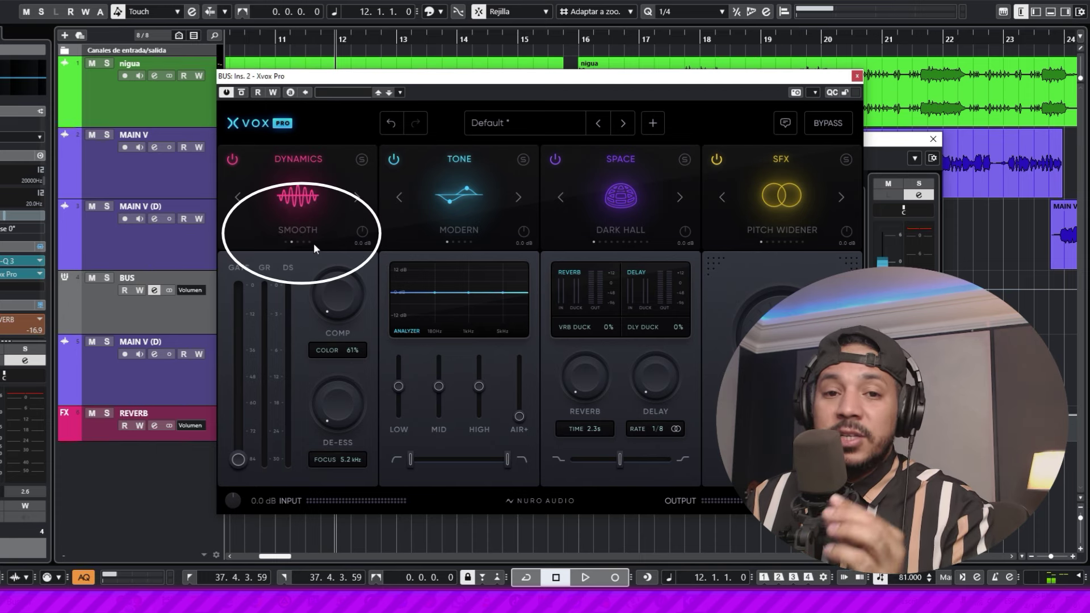
pyautogui.click(356, 199)
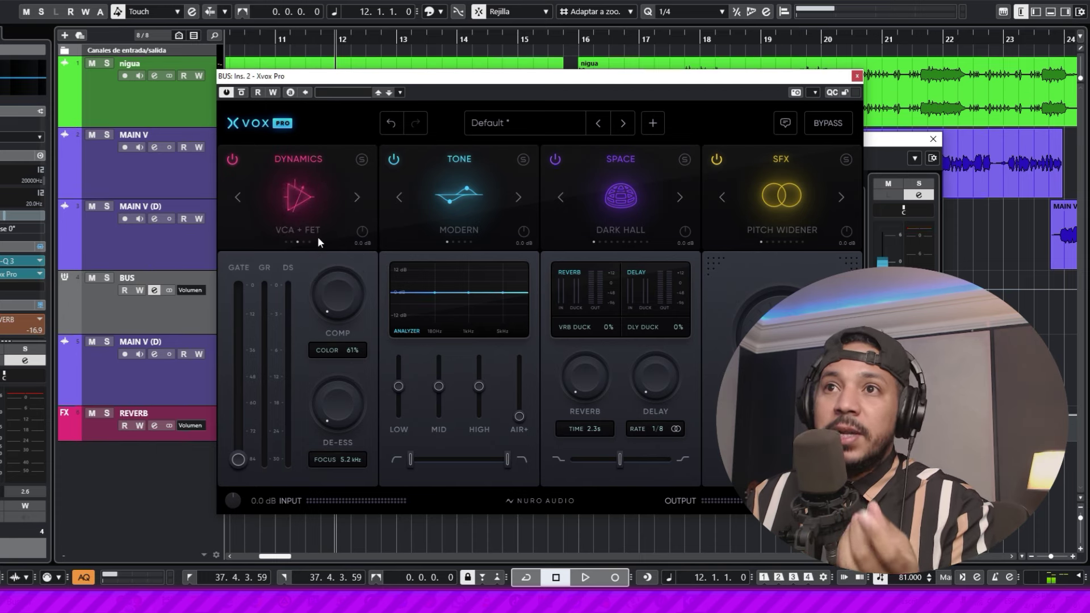
pyautogui.click(356, 199)
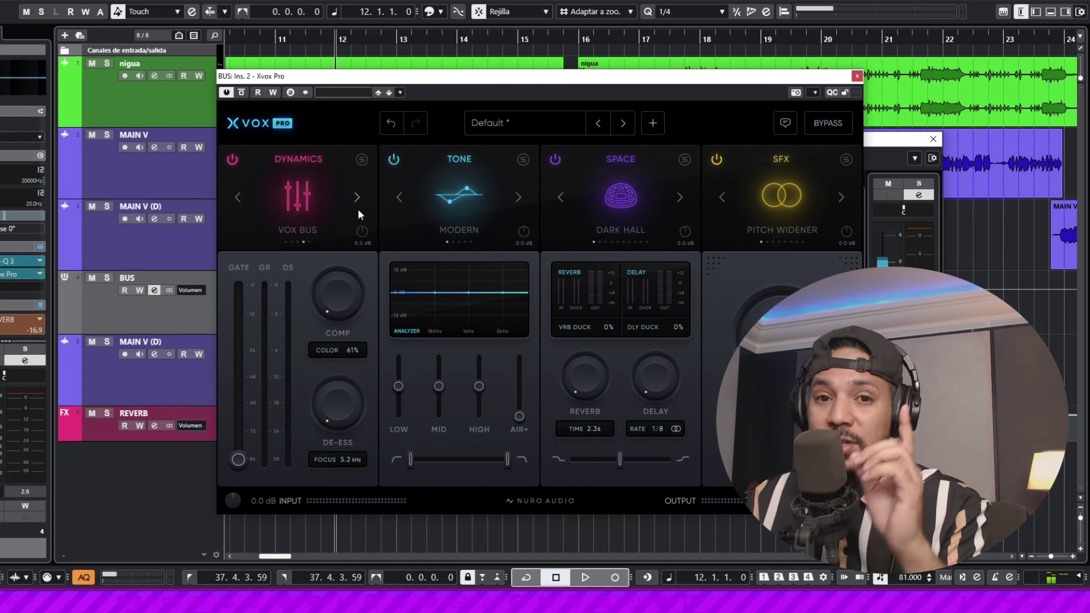
pyautogui.click(356, 196)
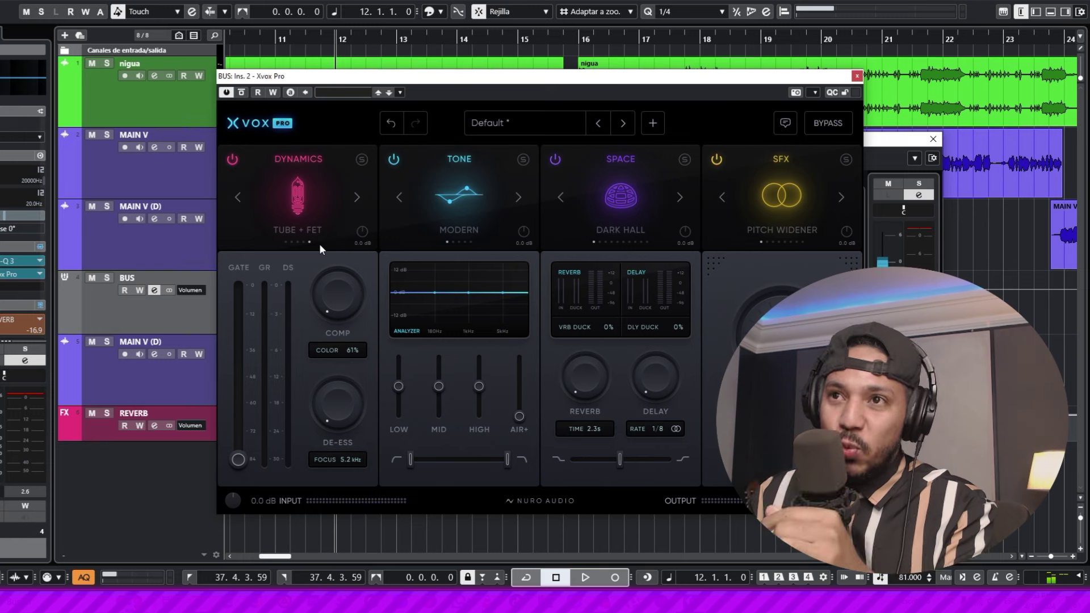
# Dial in a light amount of compression in the Dynamics section and set its Color to 76%
pyautogui.moveTo(339, 301); pyautogui.dragTo(336, 244)
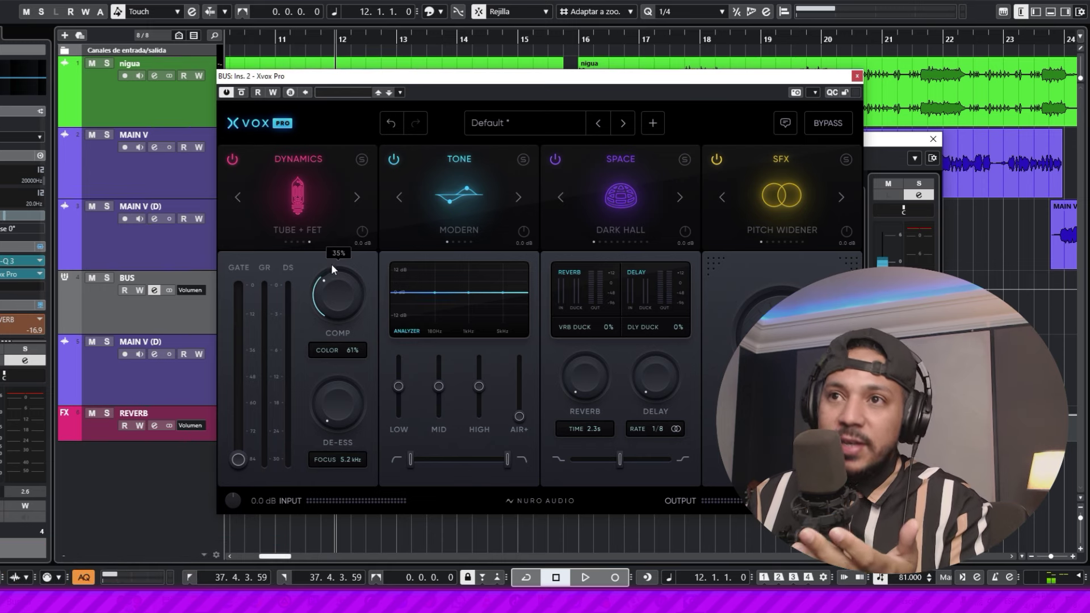
pyautogui.moveTo(333, 267); pyautogui.dragTo(349, 353)
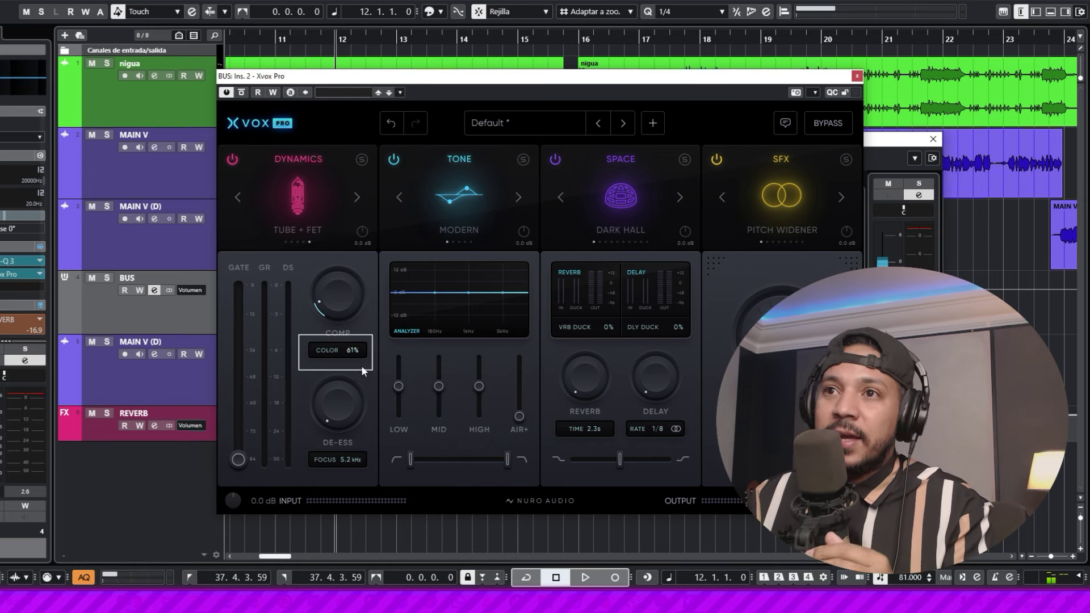
pyautogui.moveTo(353, 345); pyautogui.dragTo(320, 292)
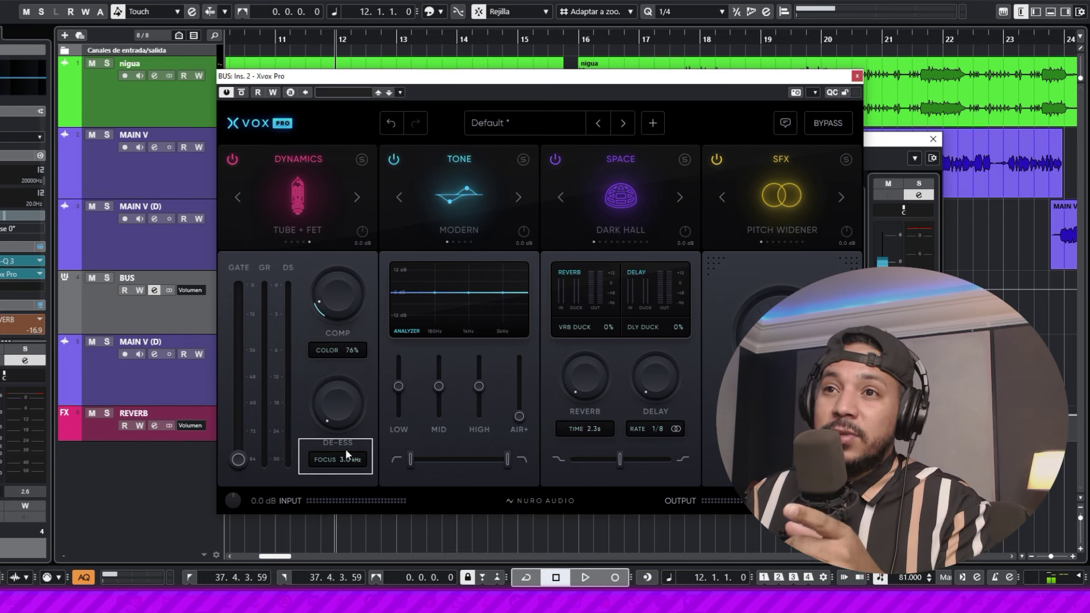
# Add slight de-essing with Focus at 4.3 kHz, and try the gate threshold before returning it to its minimum
pyautogui.moveTo(345, 449); pyautogui.dragTo(339, 396)
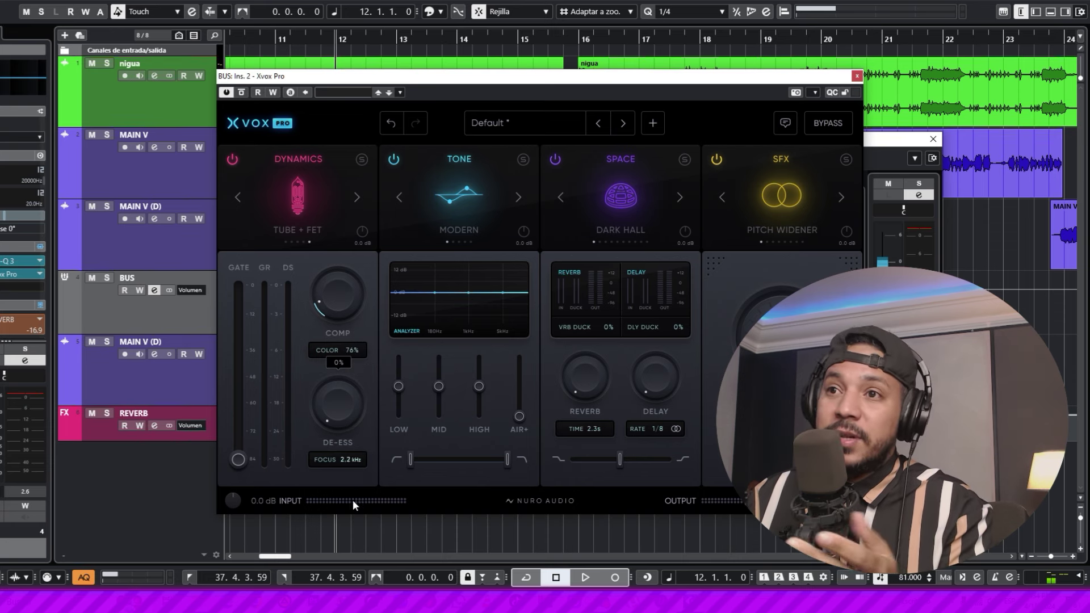
pyautogui.moveTo(353, 504); pyautogui.dragTo(353, 444)
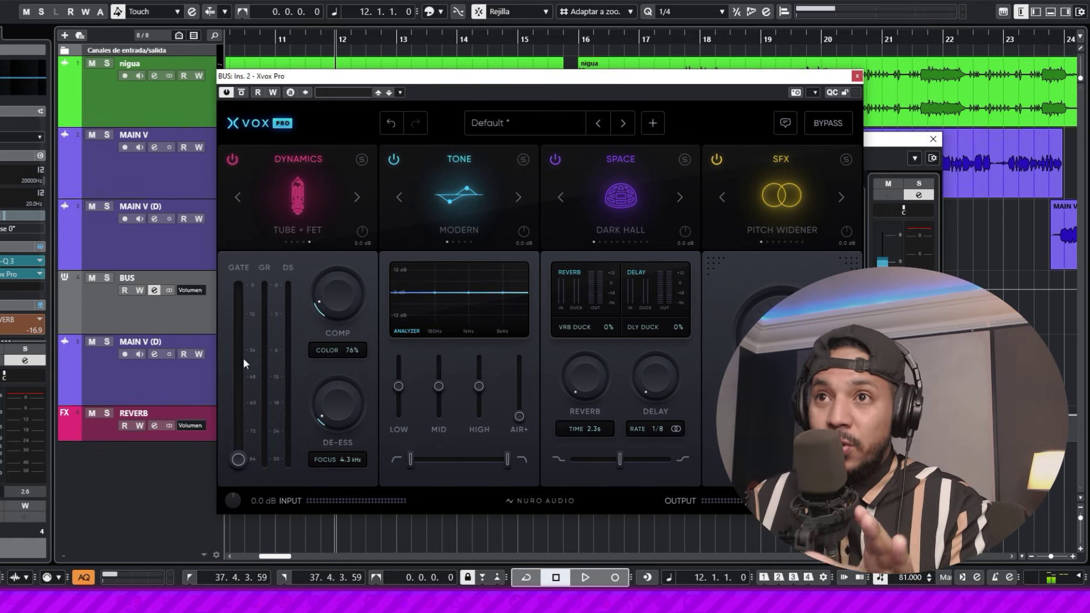
pyautogui.moveTo(238, 460); pyautogui.dragTo(254, 262)
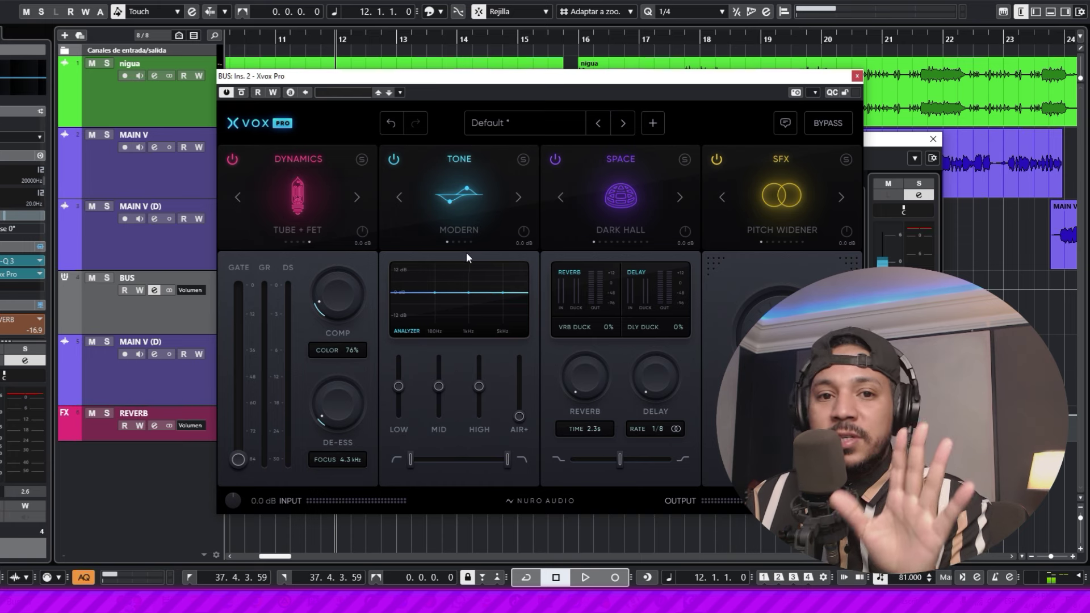
# Go through the Tone models from Modern past Clear and Vintage, and select Shaper
pyautogui.click(522, 201)
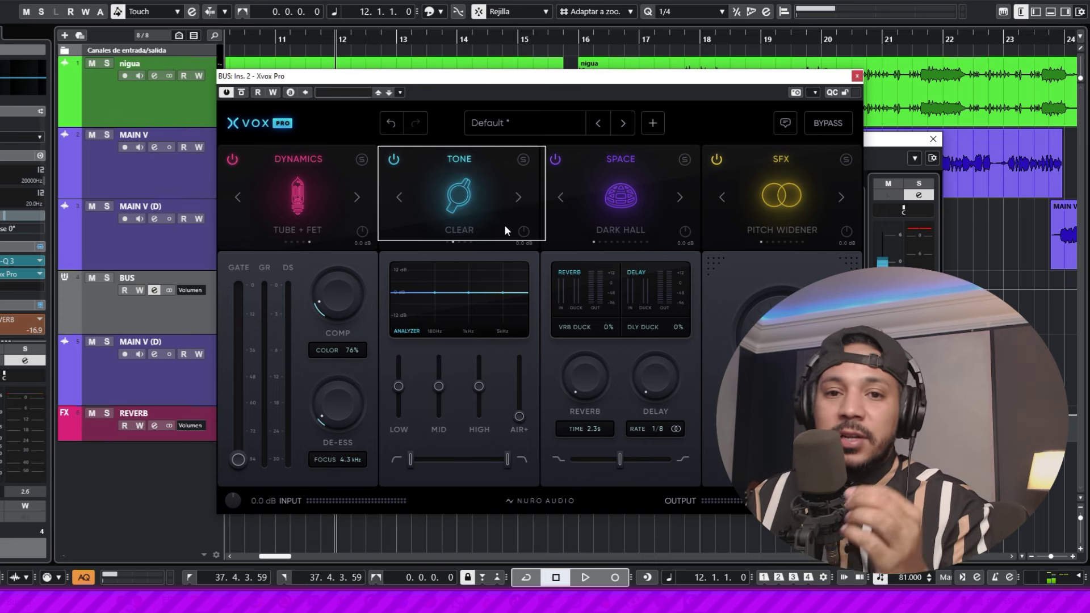
pyautogui.click(519, 200)
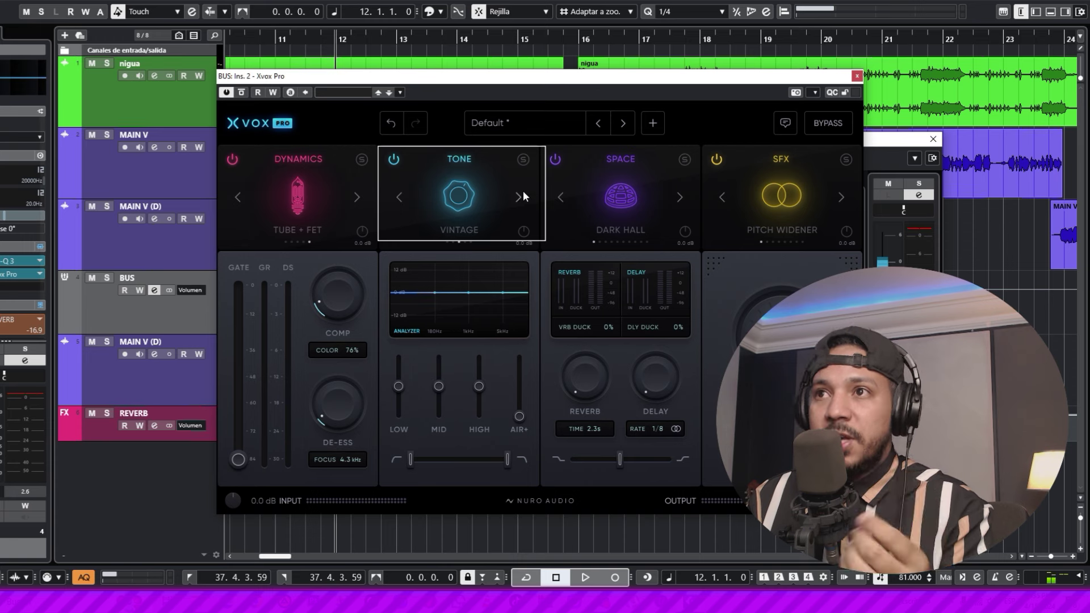
pyautogui.click(522, 194)
pyautogui.click(521, 202)
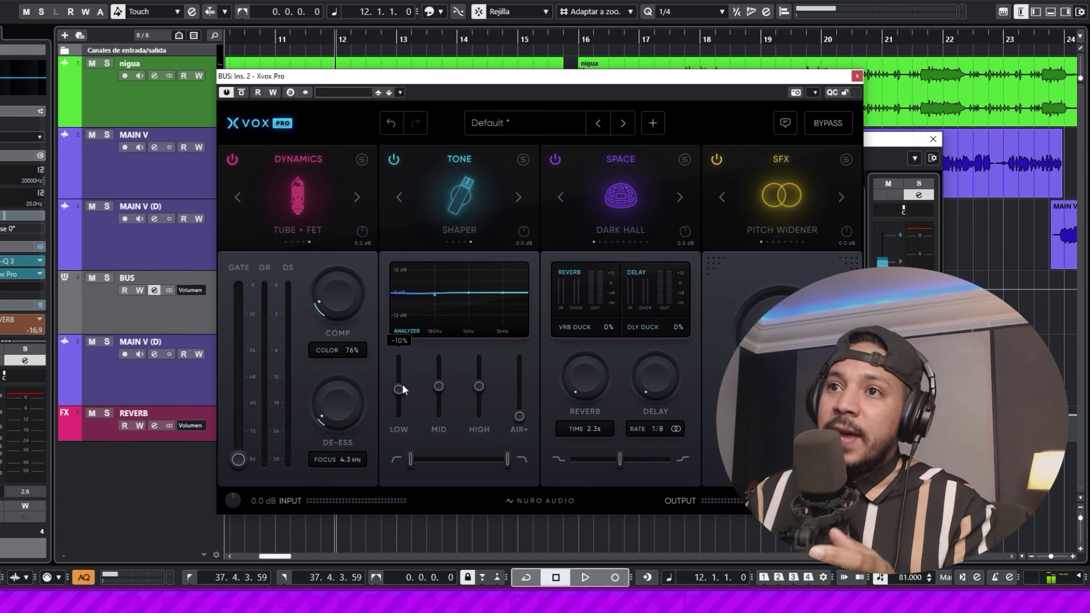
# Try the Tone section's low-cut and high-cut filters and Air+, leaving the filters at 20 Hz and 20.0 kHz and Air+ at minimum
pyautogui.moveTo(410, 459)
pyautogui.mouseDown()
pyautogui.moveTo(448, 463)
pyautogui.moveTo(401, 453)
pyautogui.mouseUp()
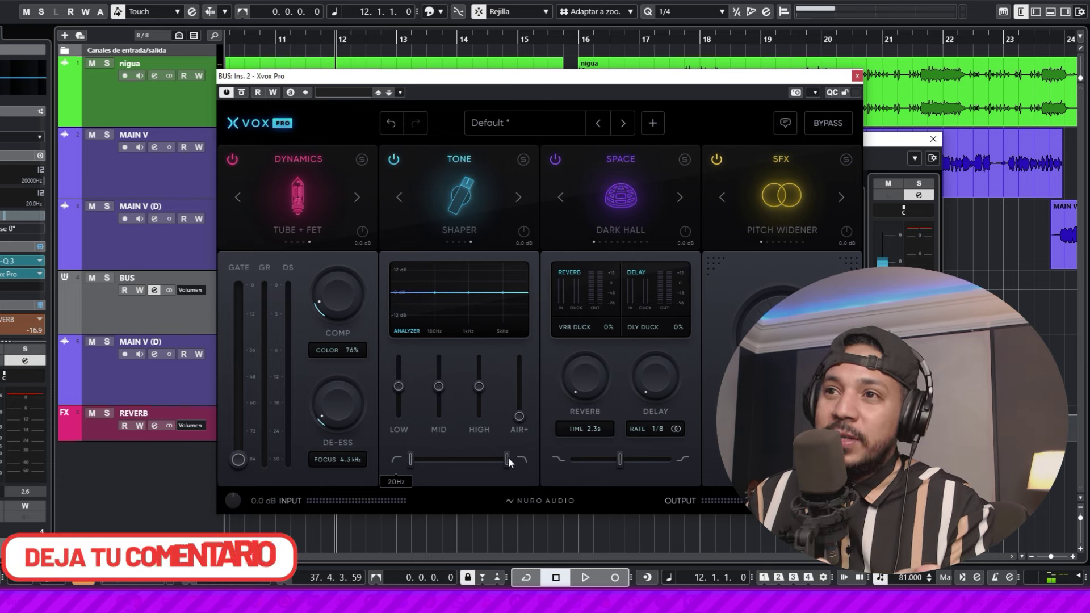
pyautogui.moveTo(508, 458)
pyautogui.mouseDown()
pyautogui.moveTo(475, 457)
pyautogui.moveTo(523, 459)
pyautogui.mouseUp()
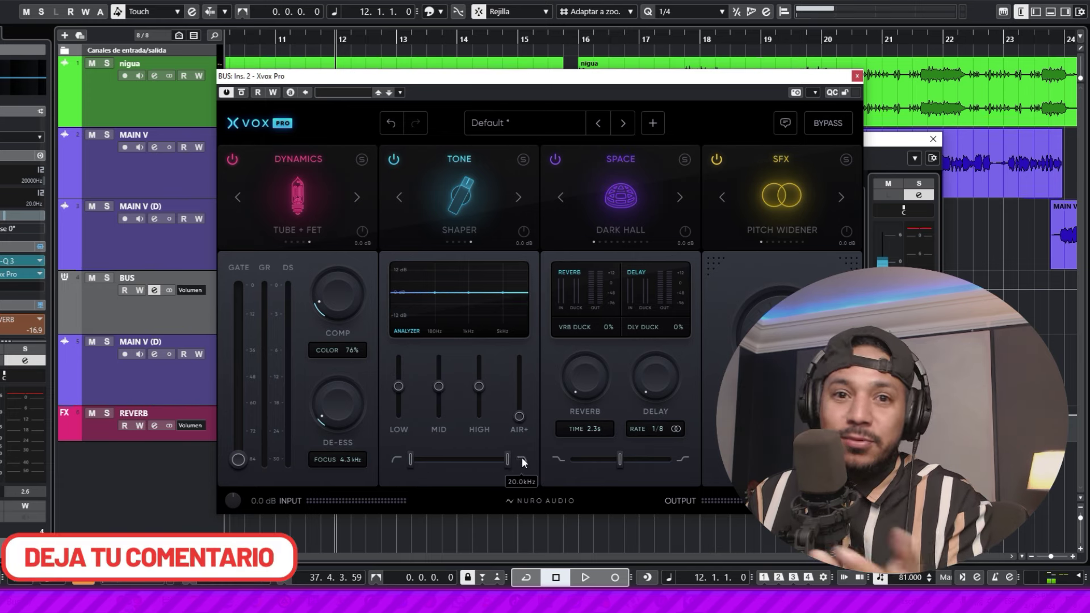
pyautogui.moveTo(519, 416)
pyautogui.mouseDown()
pyautogui.moveTo(521, 391)
pyautogui.moveTo(522, 423)
pyautogui.mouseUp()
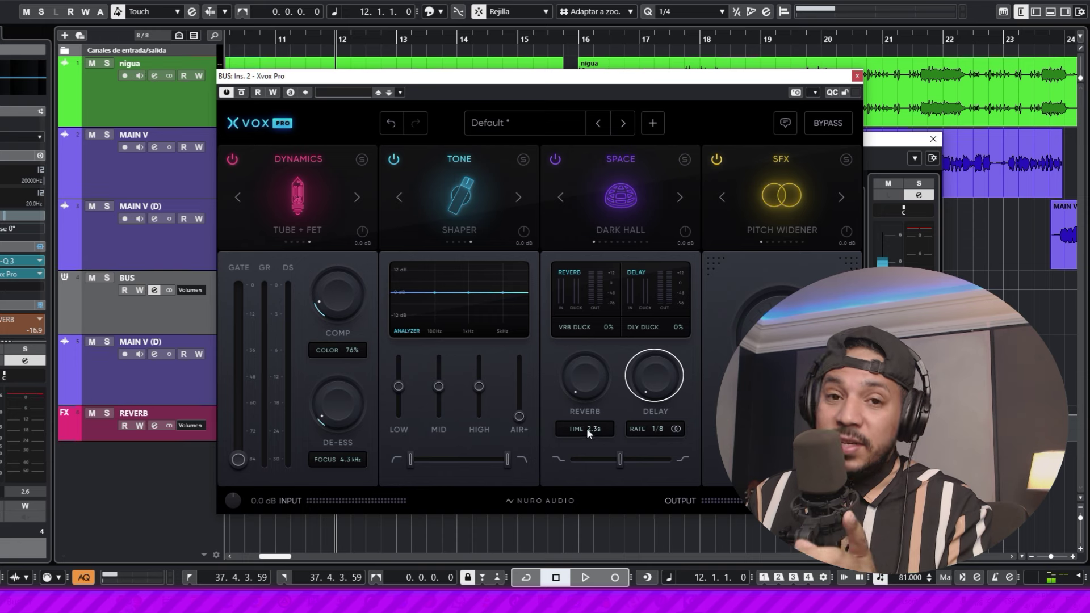
# Shift the Space section's tone filter slightly toward bright, set reverb ducking to 22% and leave delay ducking at 0%
pyautogui.moveTo(592, 457); pyautogui.dragTo(674, 461)
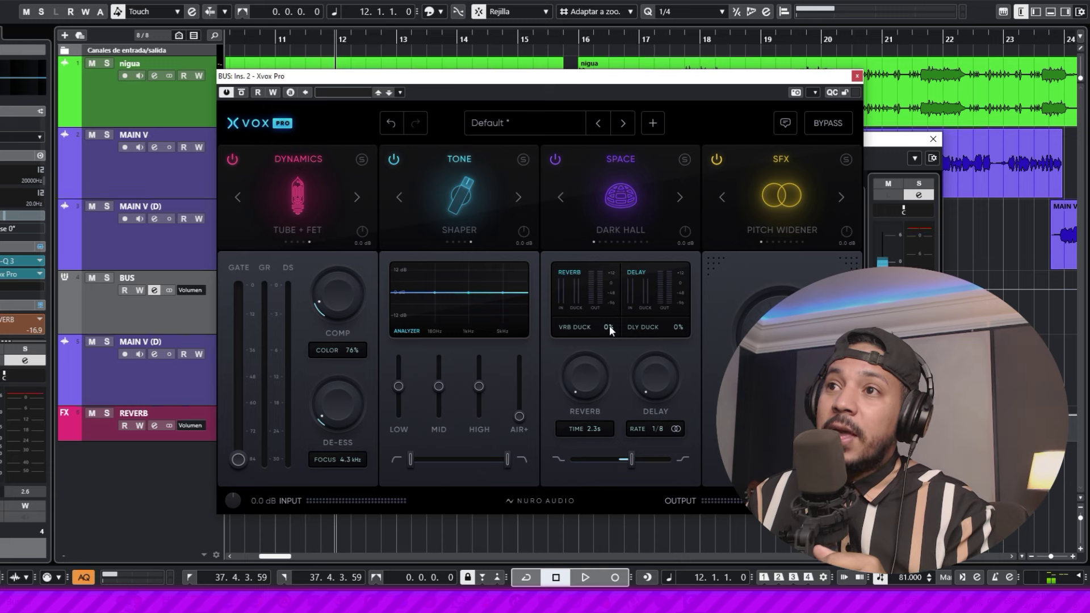
pyautogui.moveTo(609, 298); pyautogui.dragTo(608, 268)
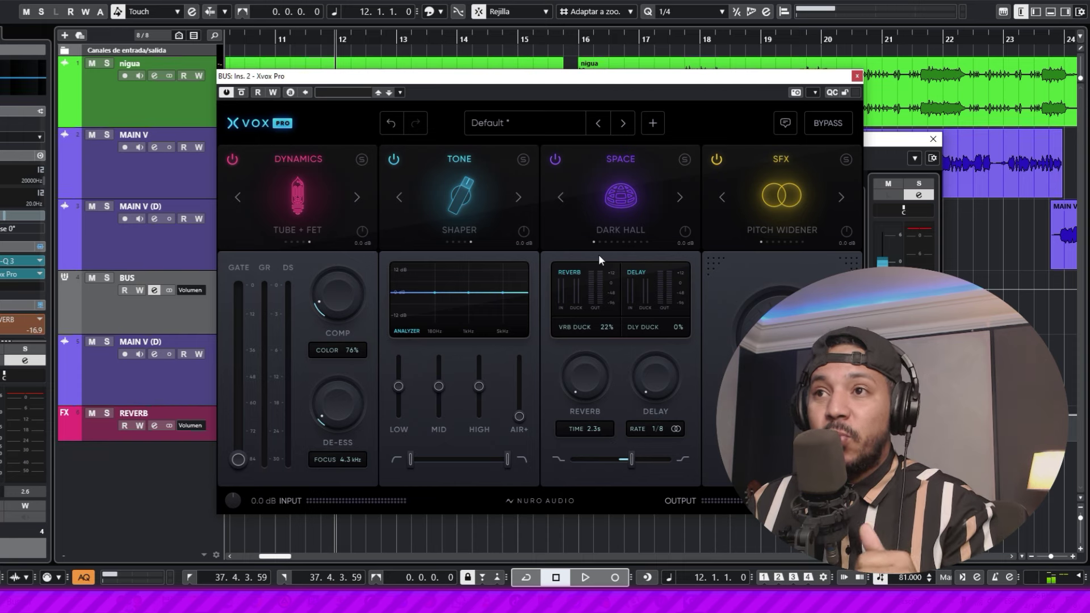
pyautogui.moveTo(676, 326); pyautogui.dragTo(679, 372)
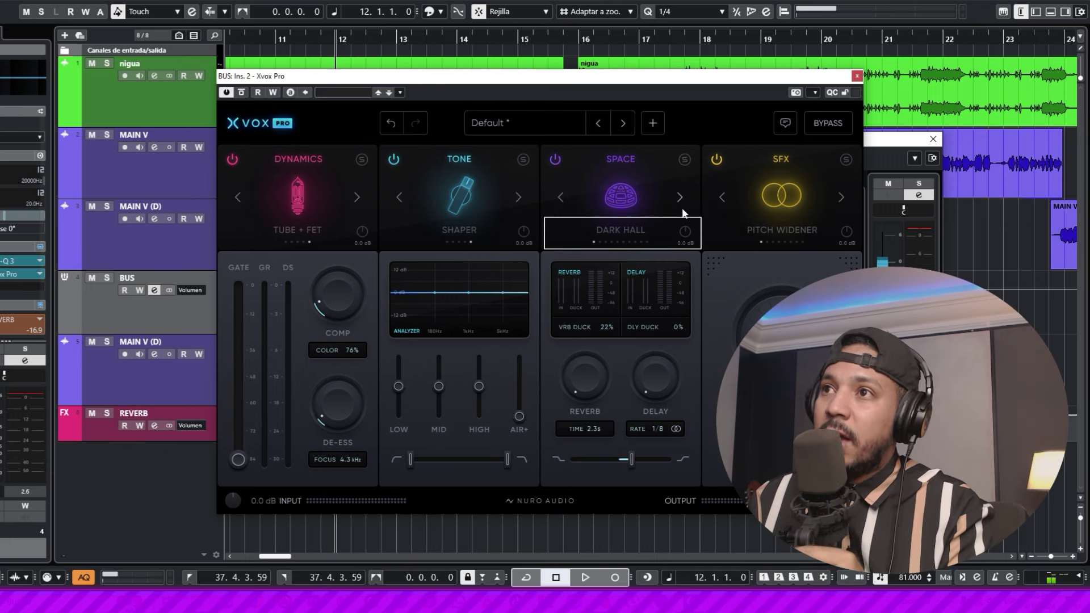
# Go through the Space reverb types, including Digital, Chamber, Short Plate, Crystal and Bright Hall, and select Infiniverb
pyautogui.click(681, 204)
pyautogui.click(683, 206)
pyautogui.click(683, 207)
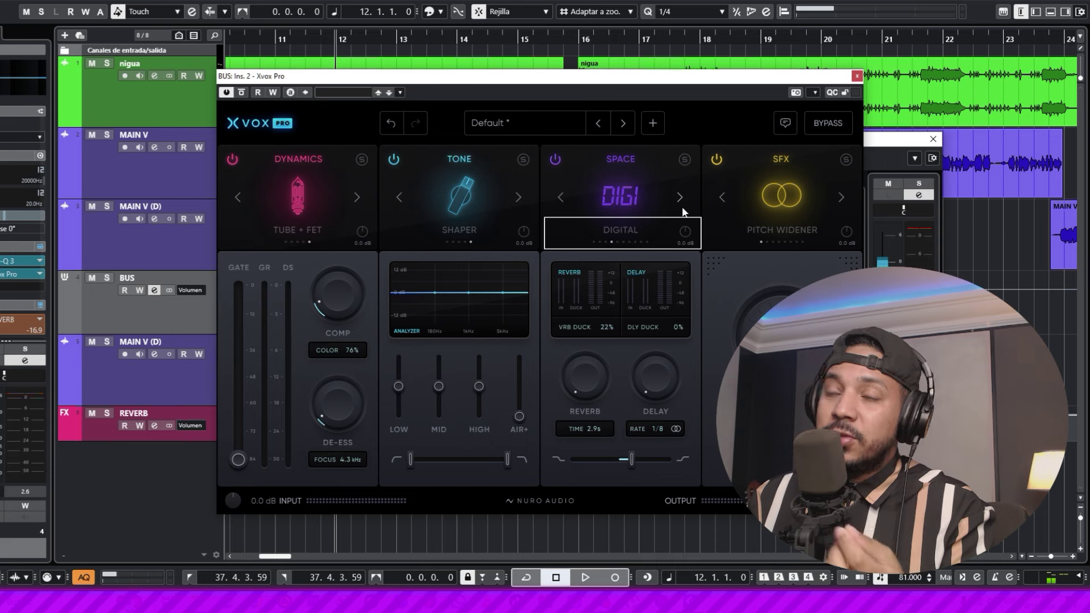
pyautogui.click(680, 197)
pyautogui.click(680, 197)
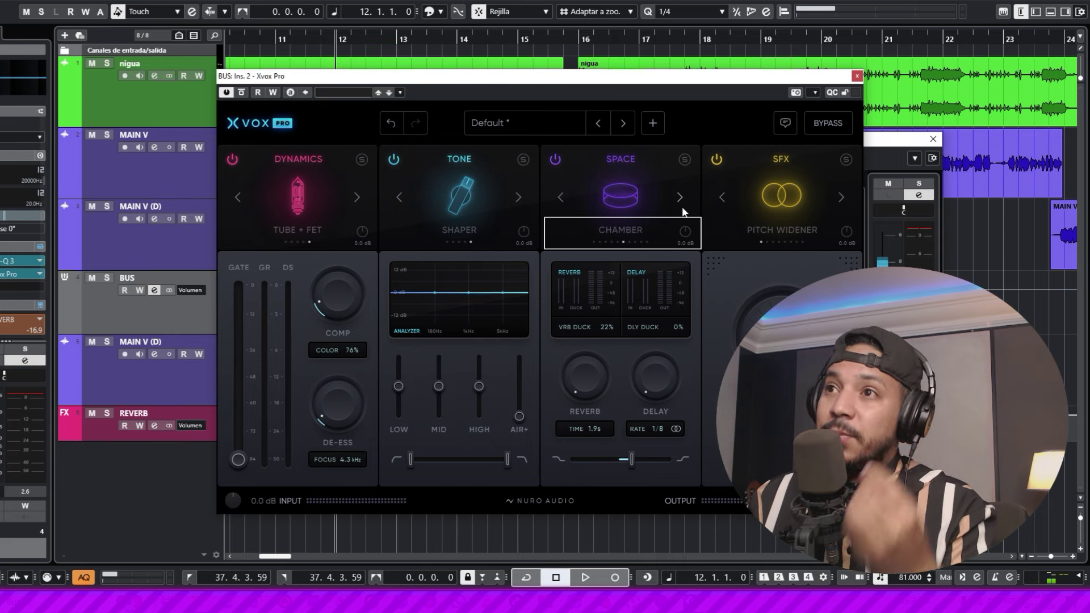
pyautogui.click(683, 207)
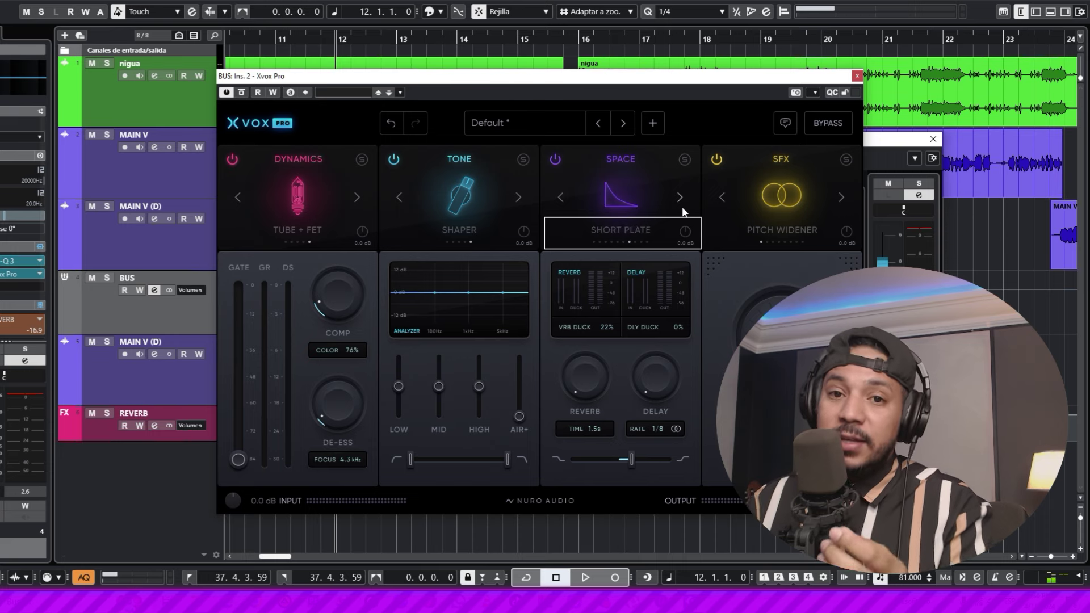
pyautogui.click(683, 206)
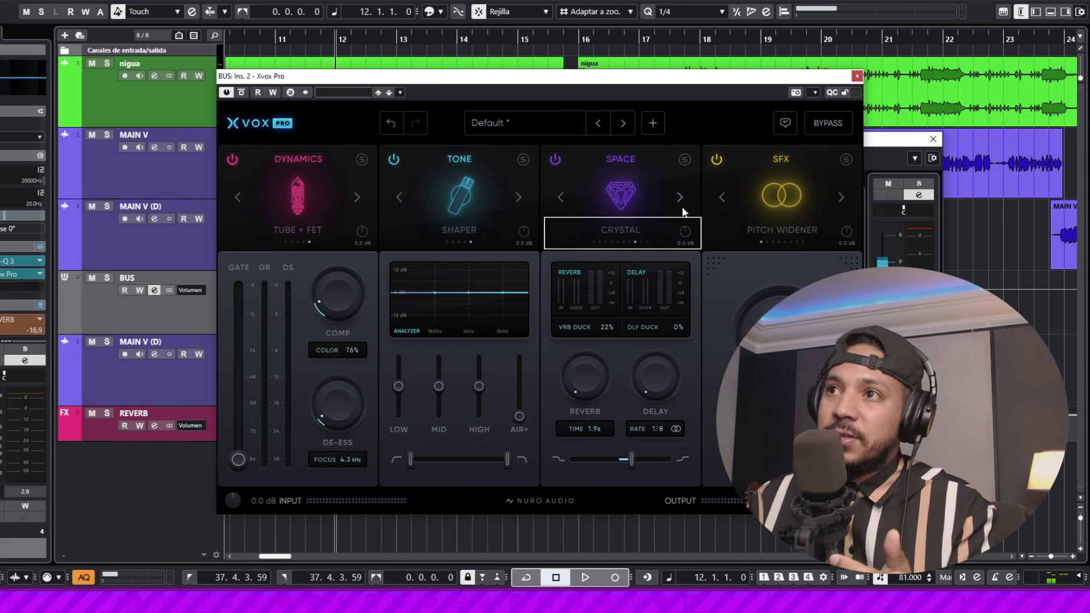
pyautogui.click(683, 206)
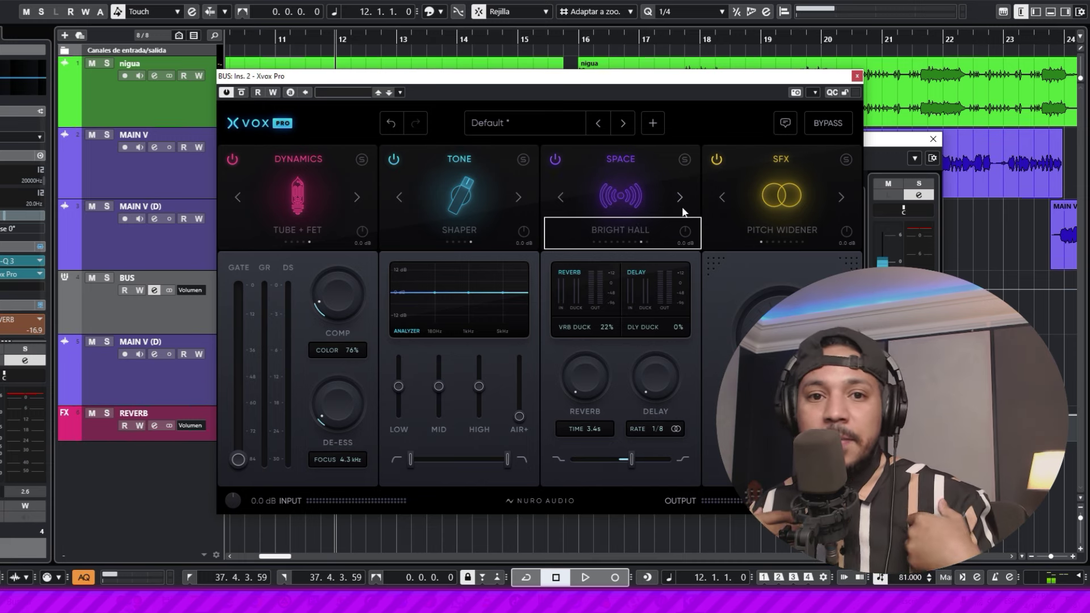
pyautogui.click(683, 206)
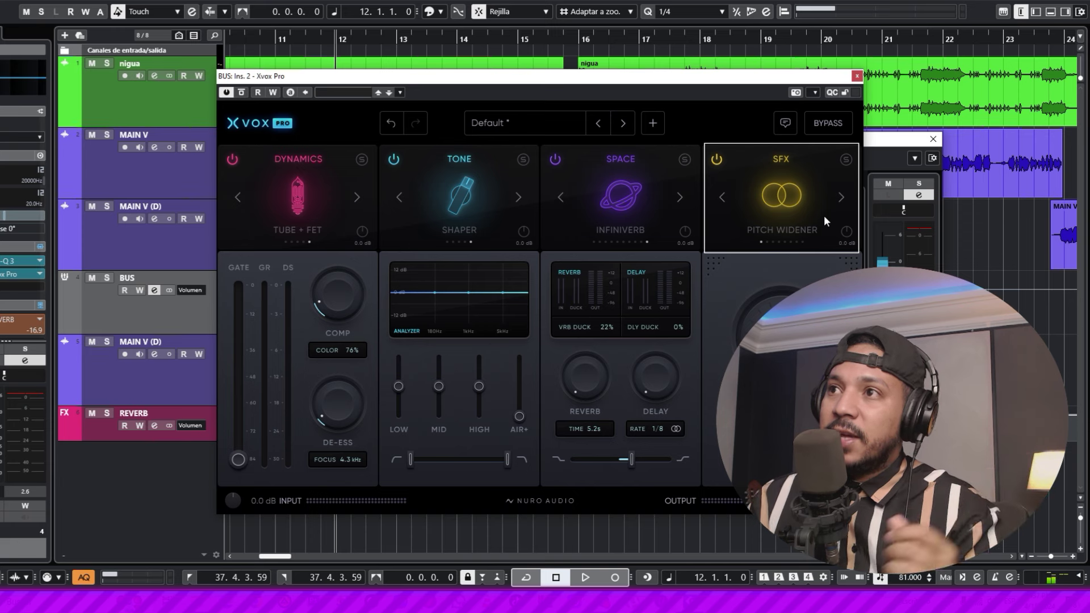
# Go through the SFX effects, including Chorus, Tape Sat, Mega Mod and Amp, and select Telephone
pyautogui.click(843, 197)
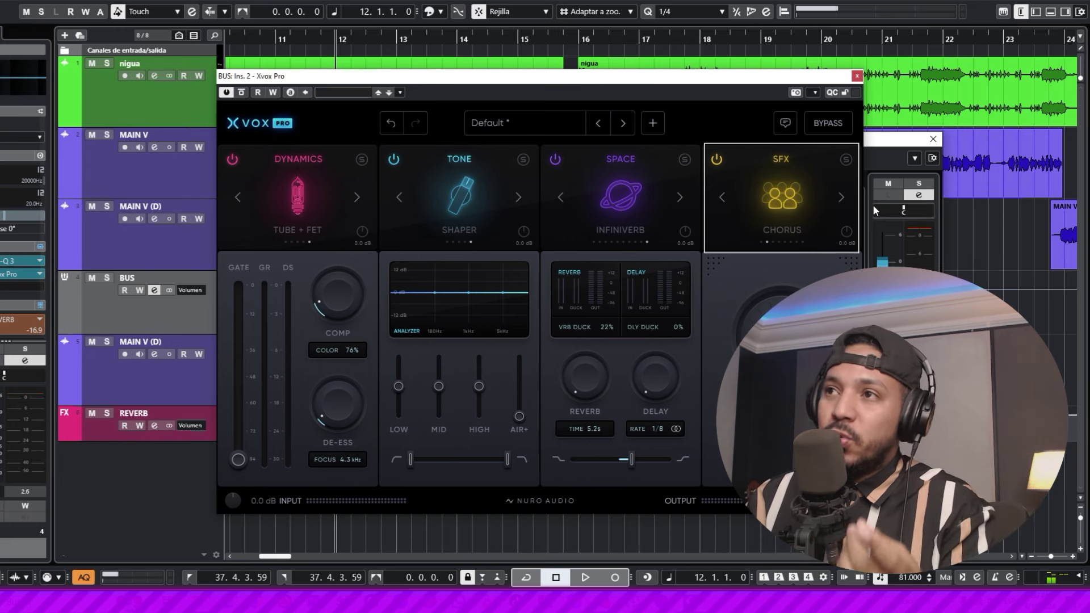
pyautogui.click(843, 197)
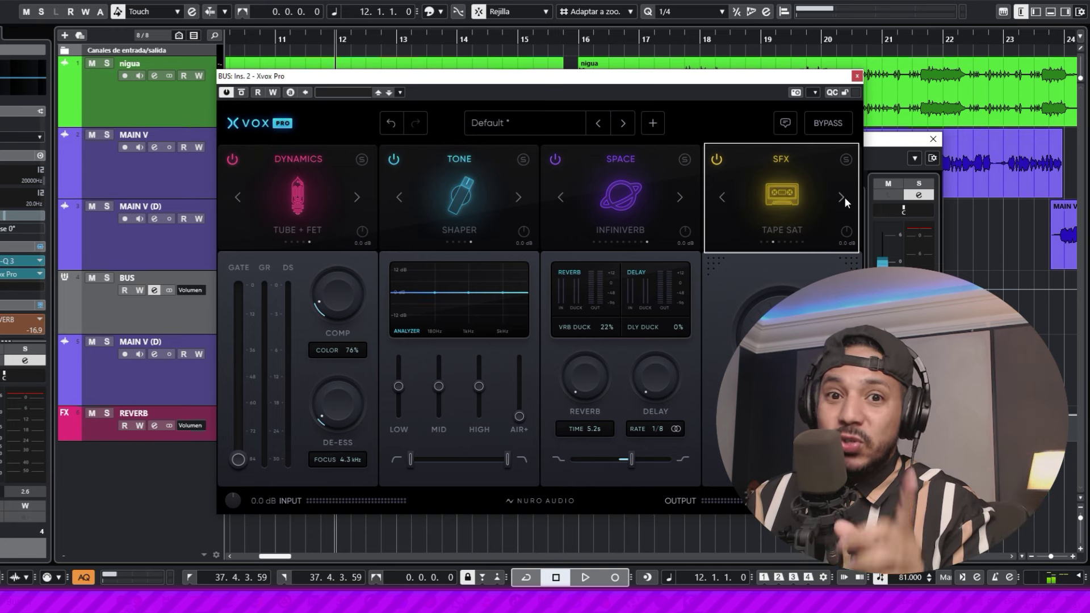
pyautogui.click(842, 197)
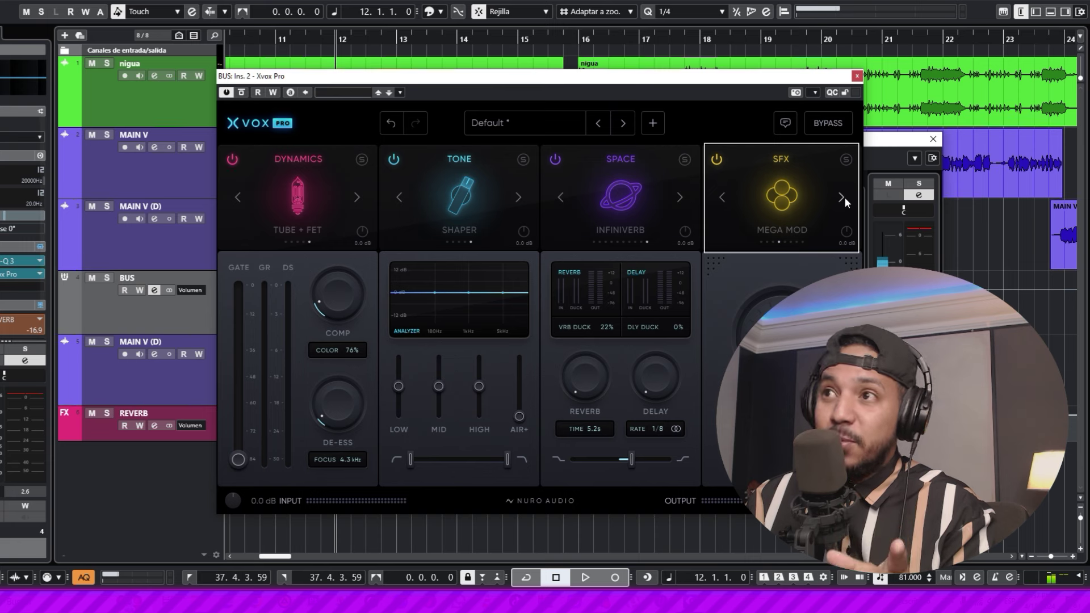
pyautogui.click(843, 197)
pyautogui.click(843, 197)
pyautogui.click(843, 197)
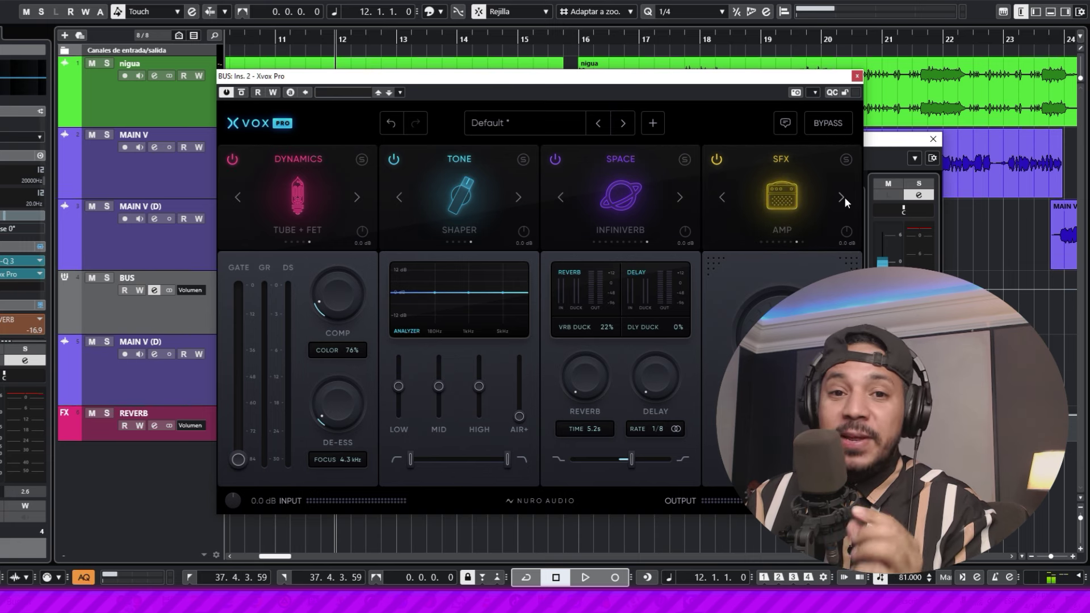
pyautogui.click(843, 197)
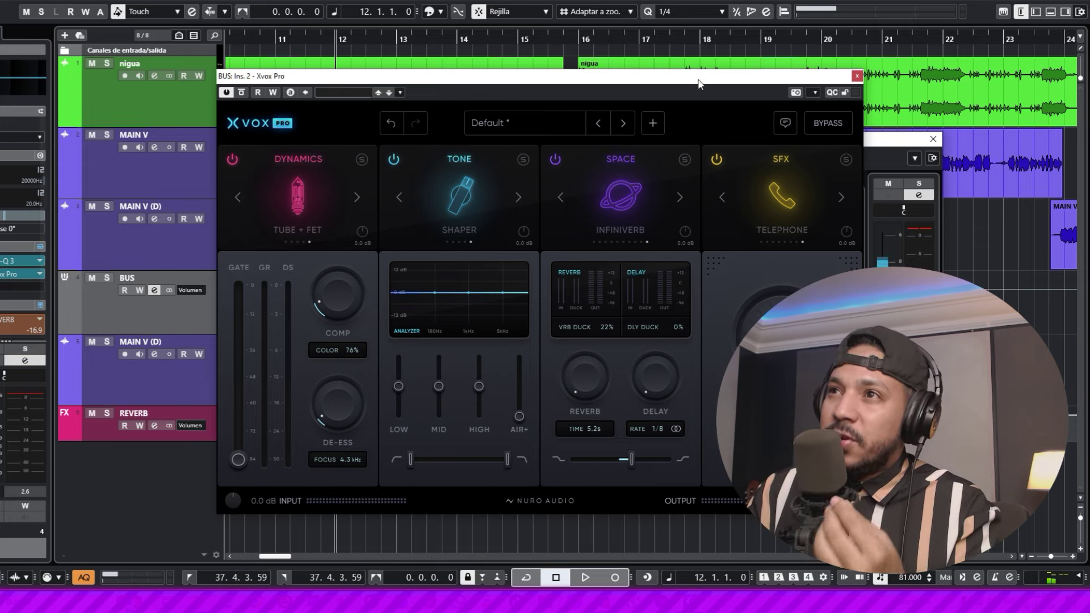
# Load the Extra Clarity factory preset from the Basic Male category and switch its Tone model to Modern
pyautogui.moveTo(700, 84); pyautogui.dragTo(728, 88)
pyautogui.click(587, 134)
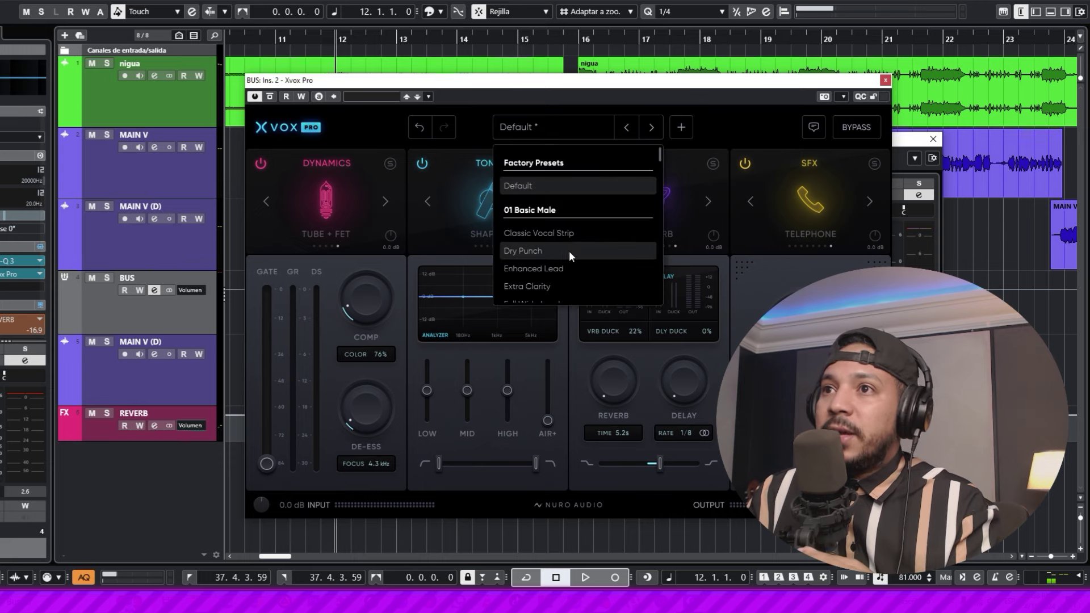
pyautogui.click(580, 285)
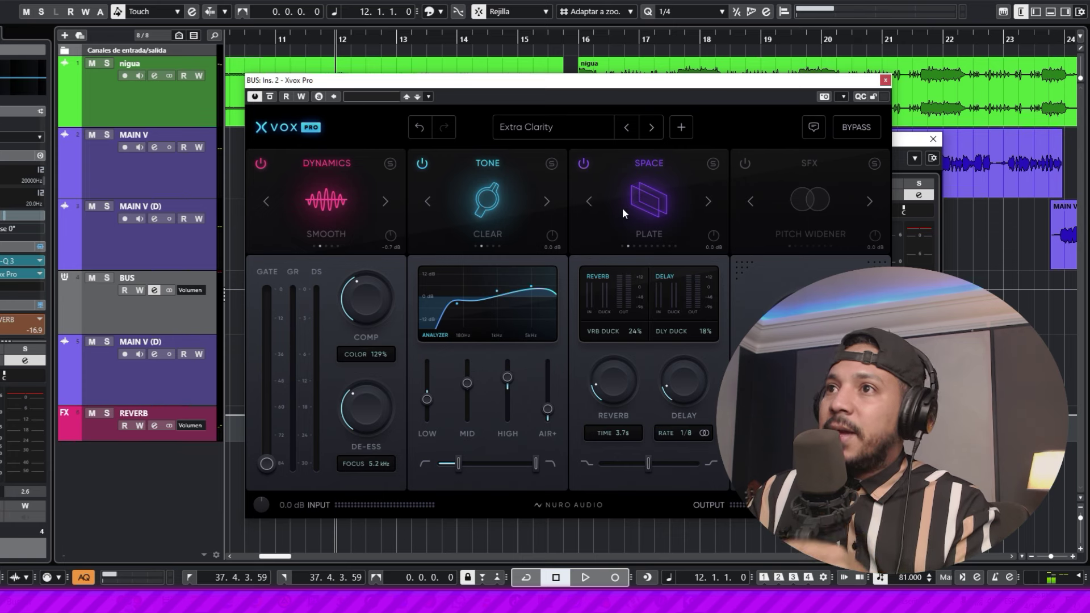
pyautogui.click(549, 197)
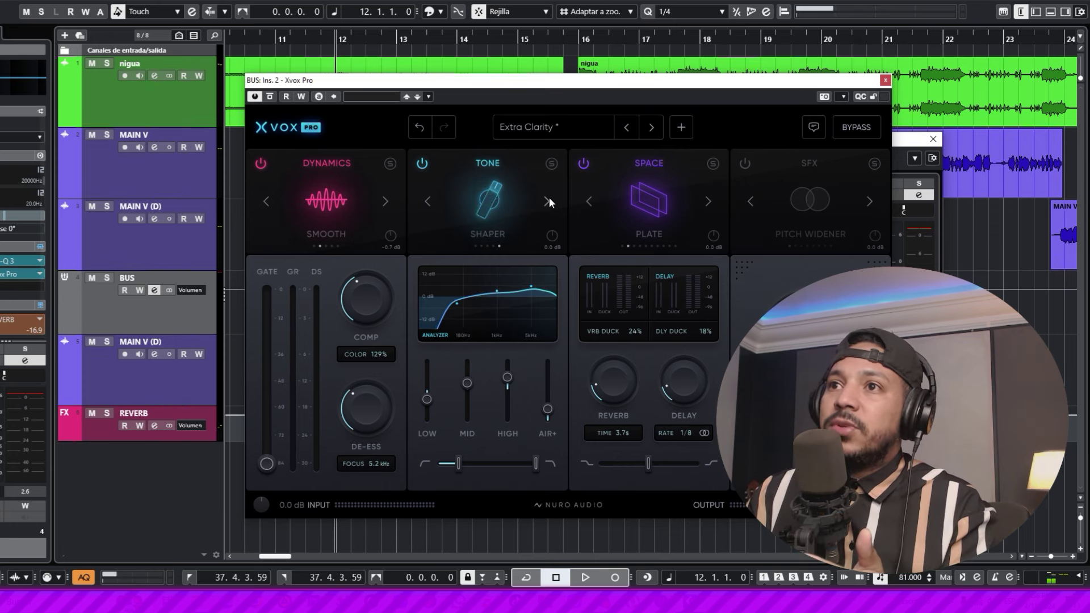
pyautogui.click(430, 205)
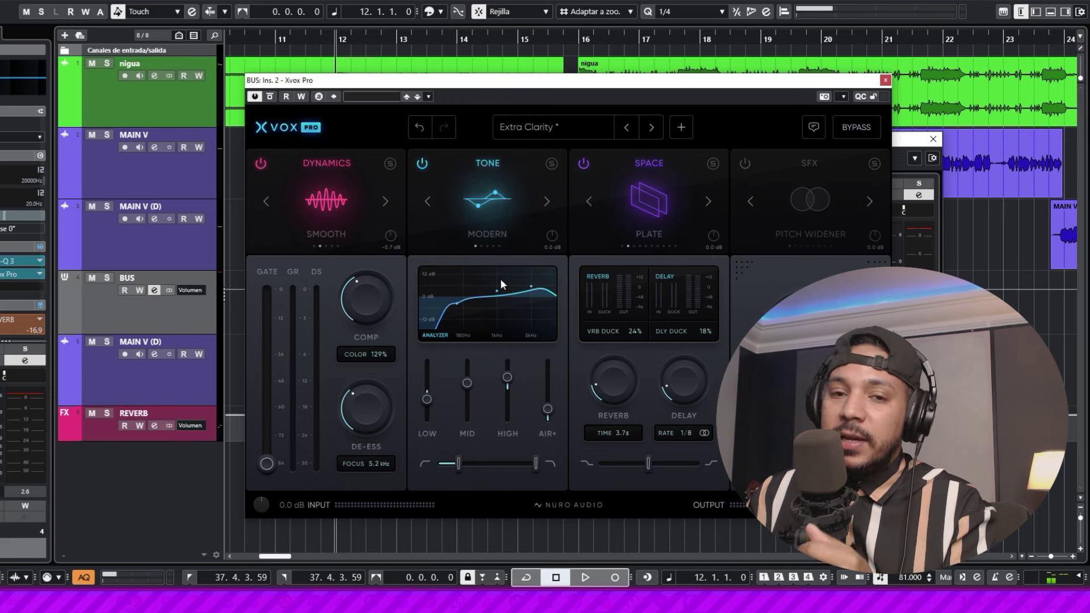
# Switch the Dynamics model to Tube + FET
pyautogui.click(387, 198)
pyautogui.click(387, 198)
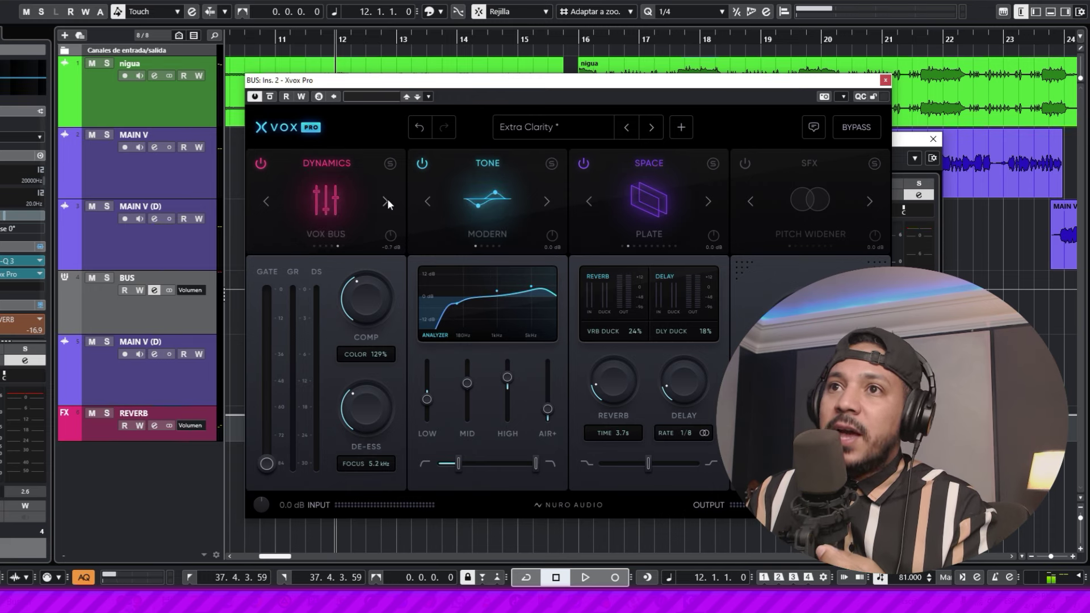
pyautogui.click(387, 199)
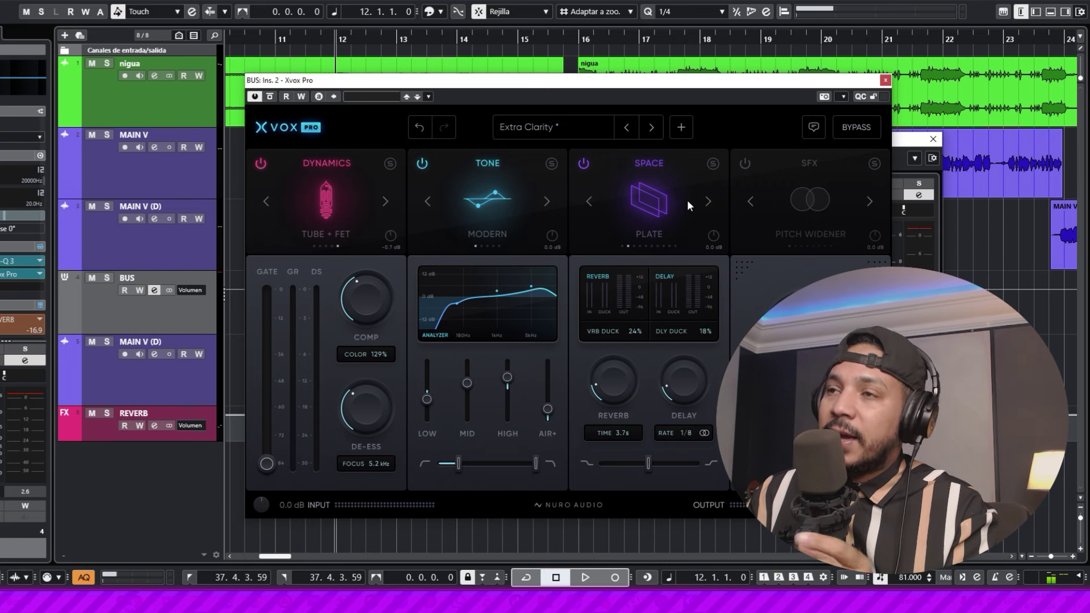
# Change the Space reverb type from Plate to Bright Hall
pyautogui.click(708, 202)
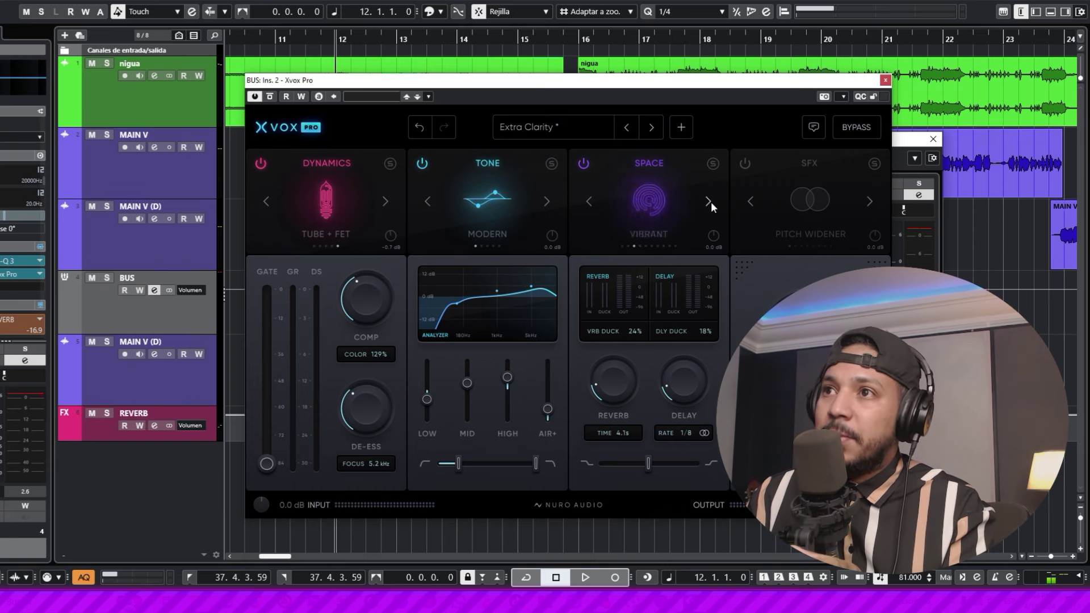
pyautogui.click(709, 201)
pyautogui.click(709, 202)
pyautogui.click(709, 202)
pyautogui.click(709, 202)
pyautogui.click(709, 201)
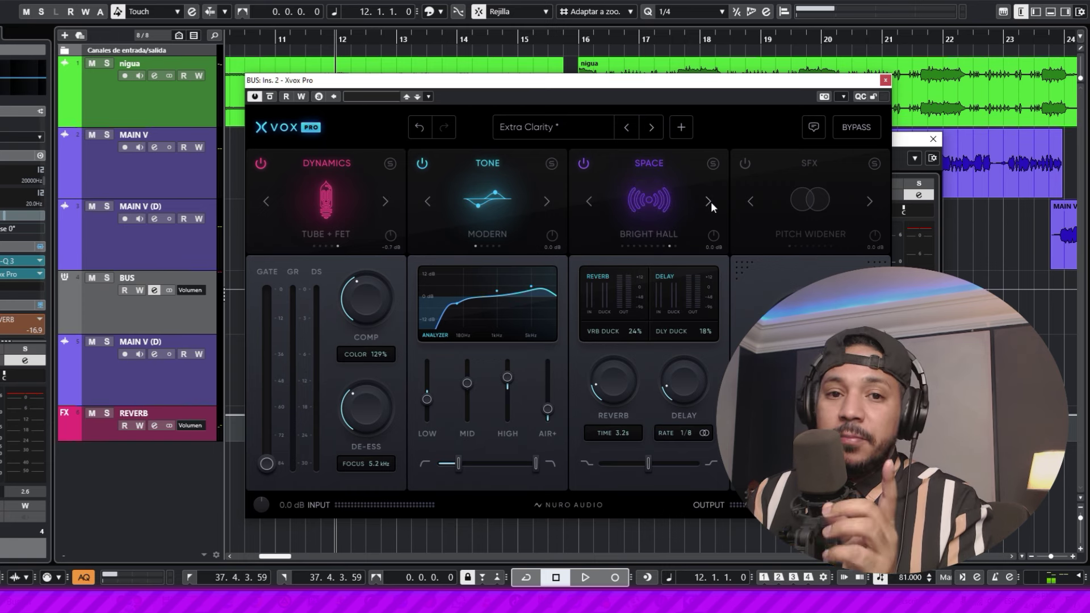
# Enable the SFX section and choose the Tape Sat effect
pyautogui.click(746, 164)
pyautogui.click(871, 195)
pyautogui.click(871, 196)
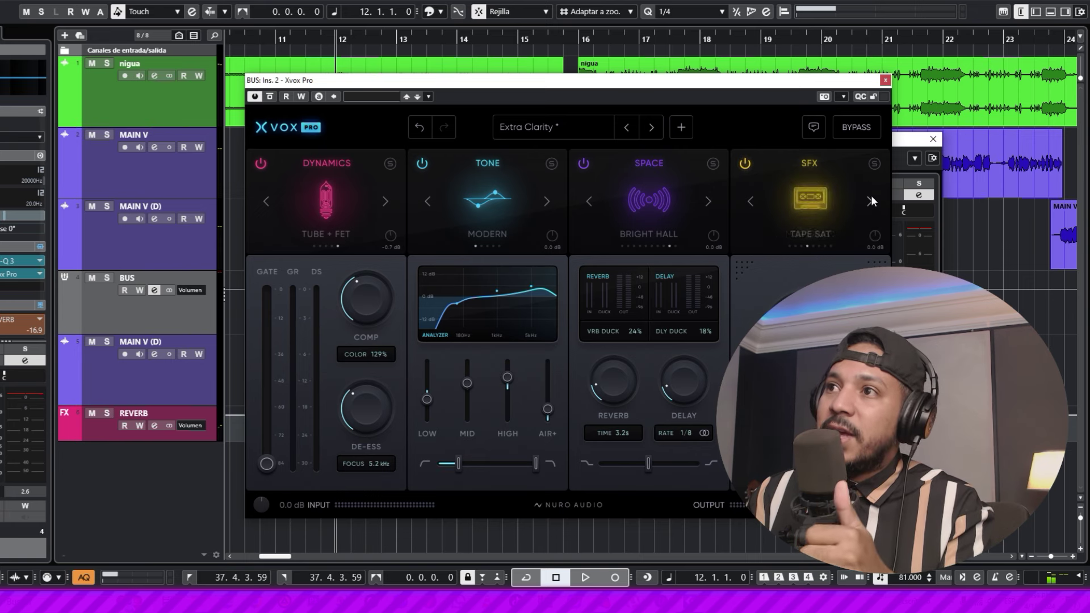
pyautogui.click(871, 196)
pyautogui.click(749, 202)
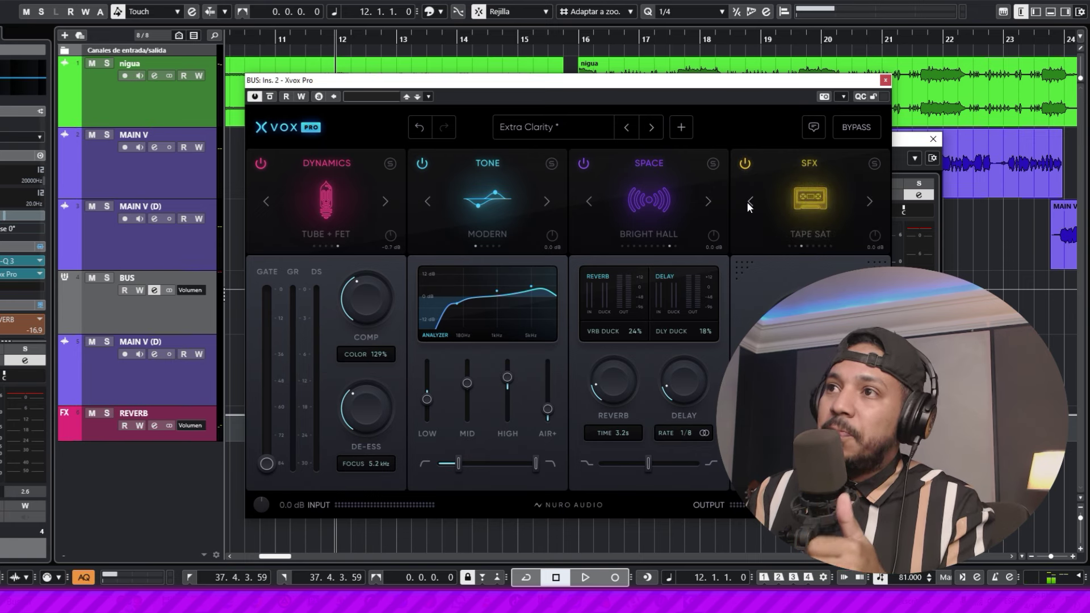
# Turn off the Tone, Space and SFX sections so only Dynamics processes the vocal
pyautogui.click(422, 164)
pyautogui.click(584, 164)
pyautogui.click(745, 164)
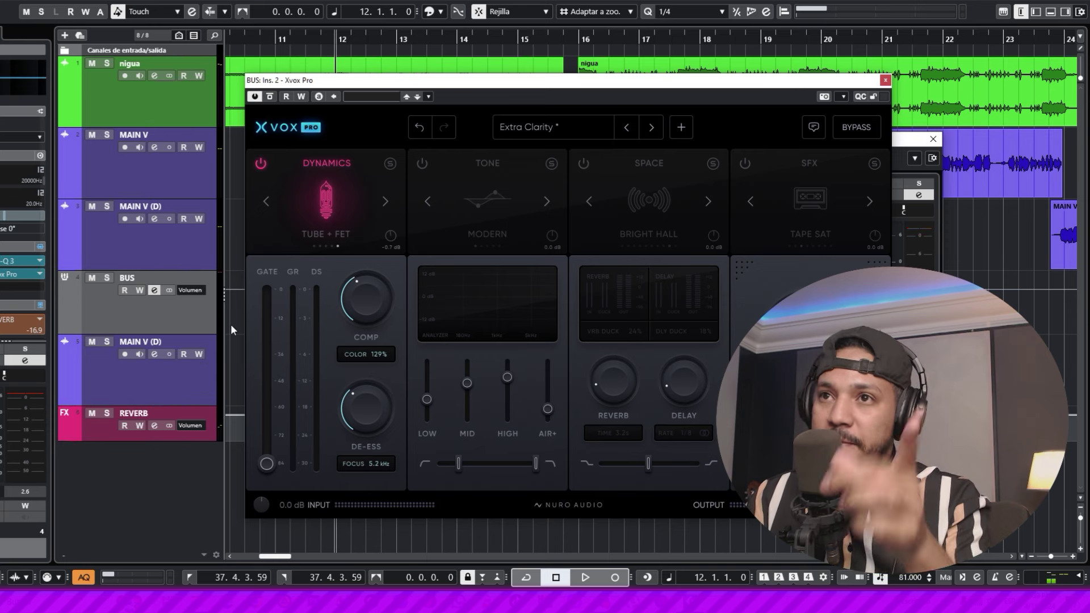
# During playback, set the Dynamics compression to 21% and de-essing to 0%, comparing with the section bypassed
pyautogui.press('space')
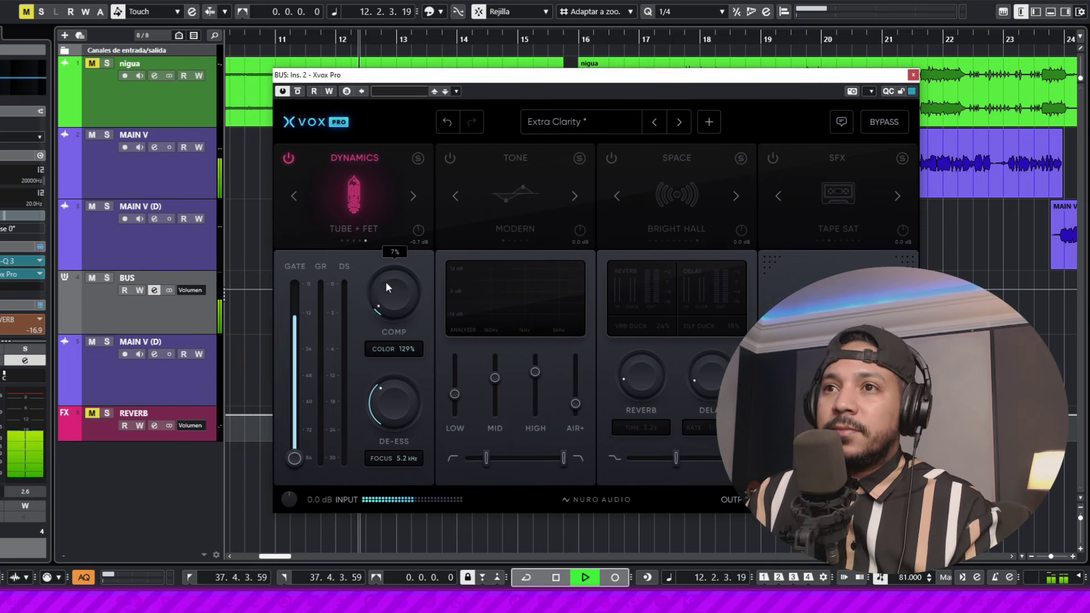
pyautogui.moveTo(386, 282); pyautogui.dragTo(374, 233)
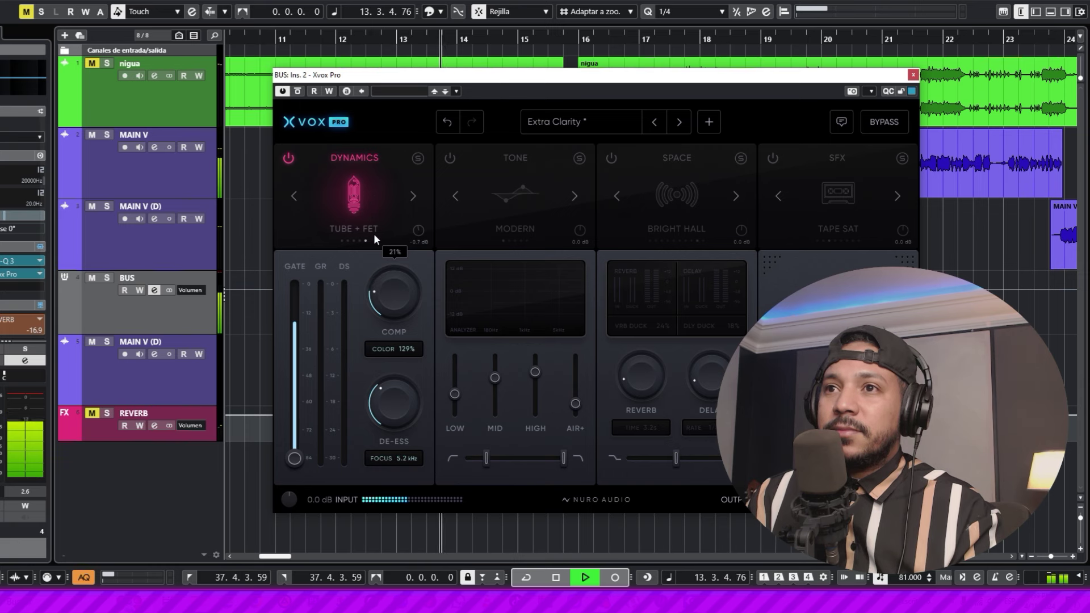
pyautogui.moveTo(381, 408); pyautogui.dragTo(421, 458)
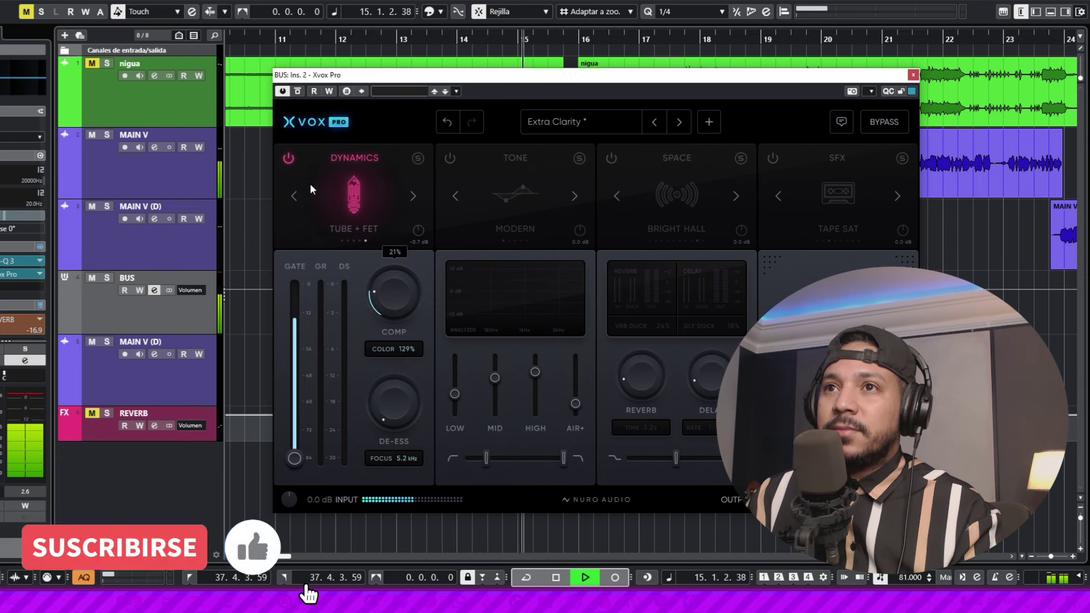
pyautogui.click(289, 158)
pyautogui.click(289, 159)
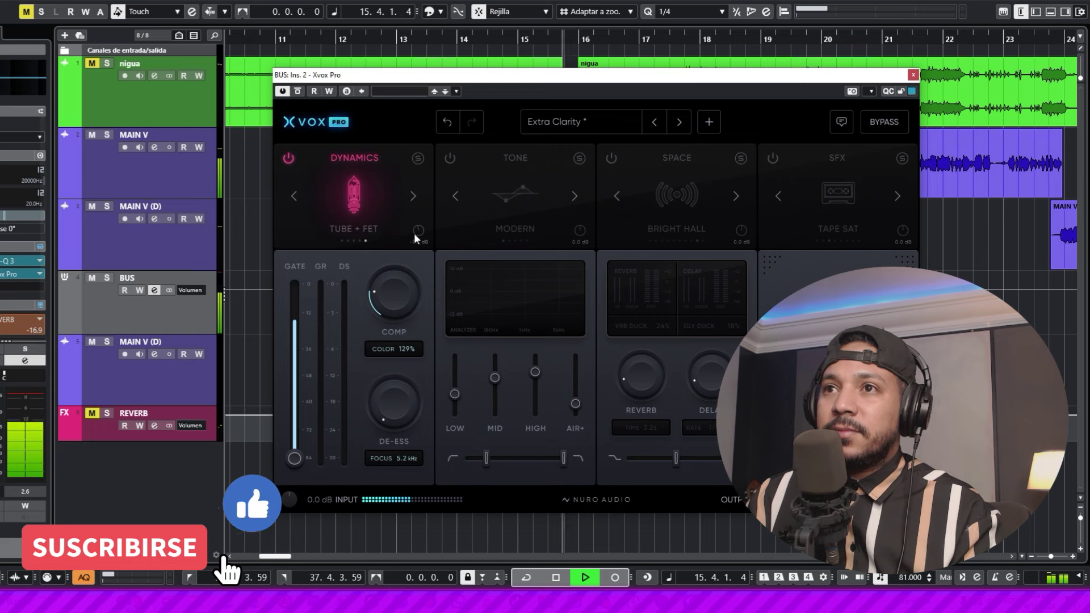
# Lower the Dynamics output level to -3.1 dB and set the compression to 24% while listening to the vocal
pyautogui.moveTo(414, 233); pyautogui.dragTo(415, 260)
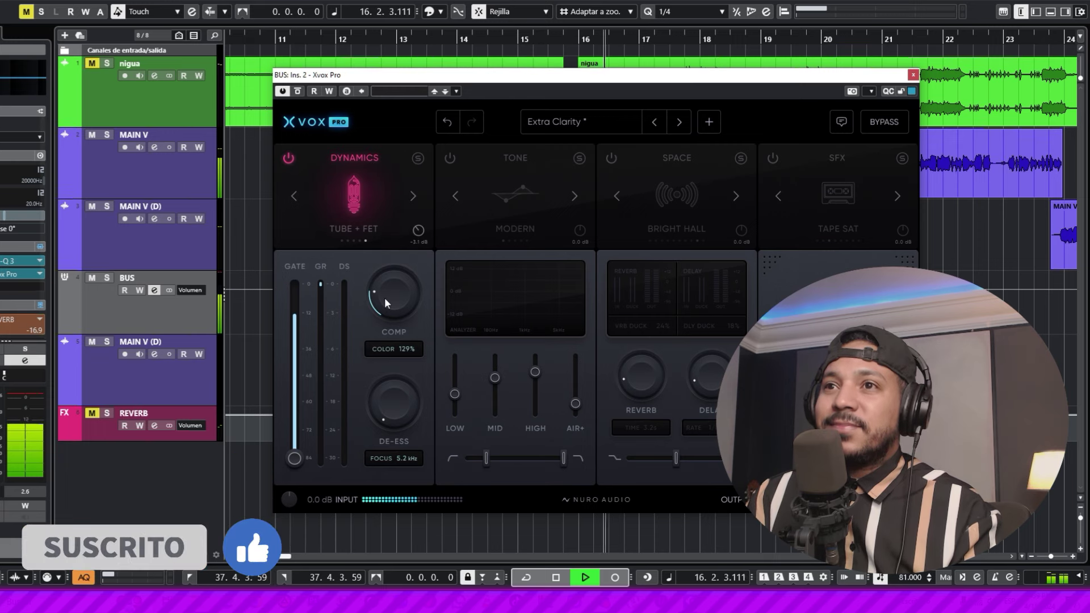
pyautogui.moveTo(385, 303); pyautogui.dragTo(376, 266)
pyautogui.press('space')
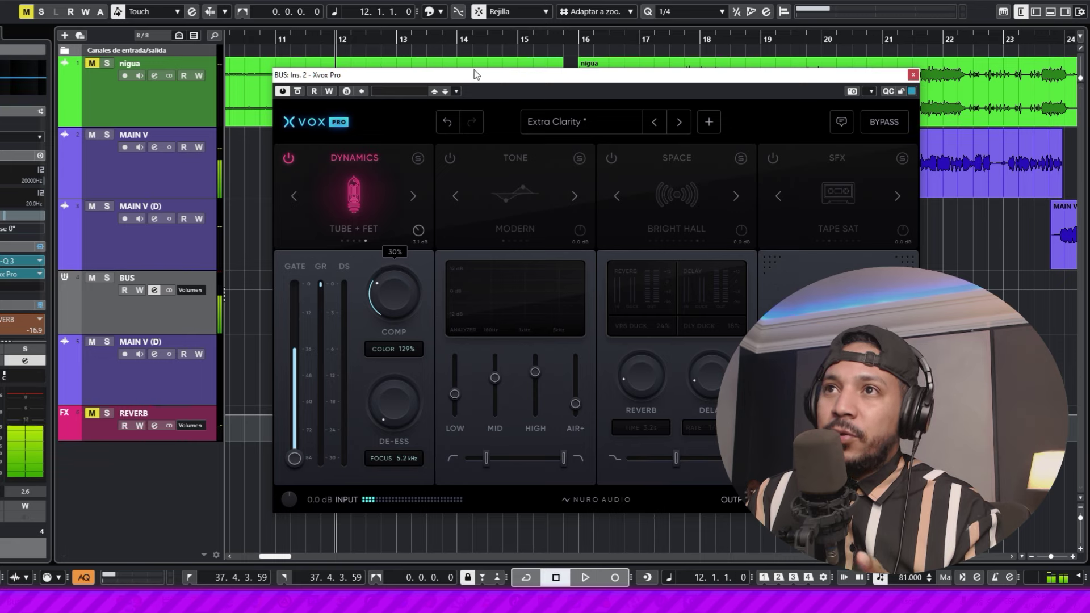
pyautogui.moveTo(469, 81); pyautogui.dragTo(483, 135)
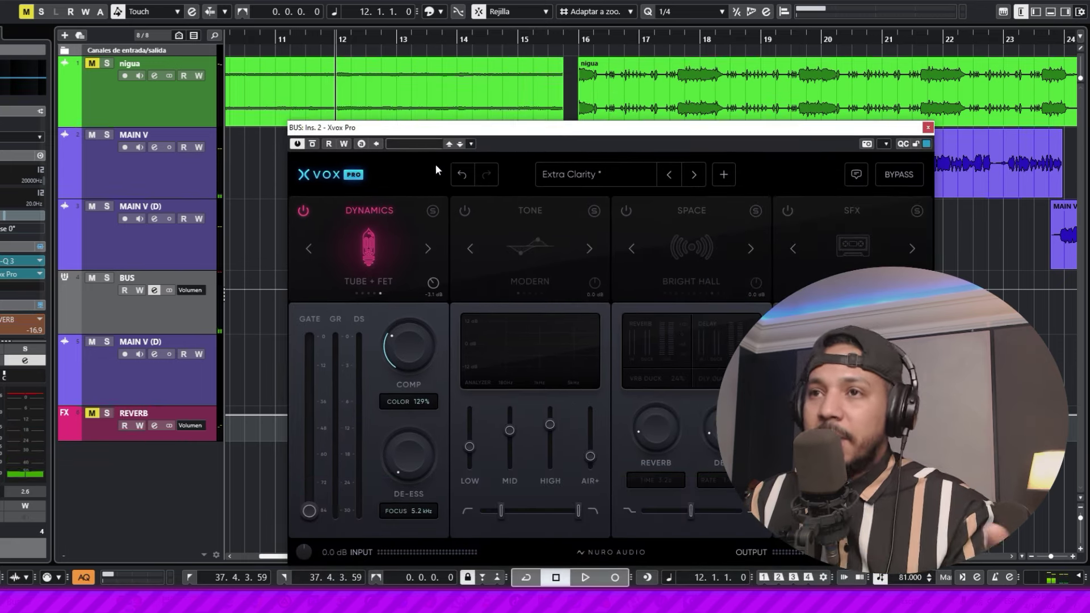
pyautogui.press('space')
pyautogui.moveTo(394, 353); pyautogui.dragTo(403, 377)
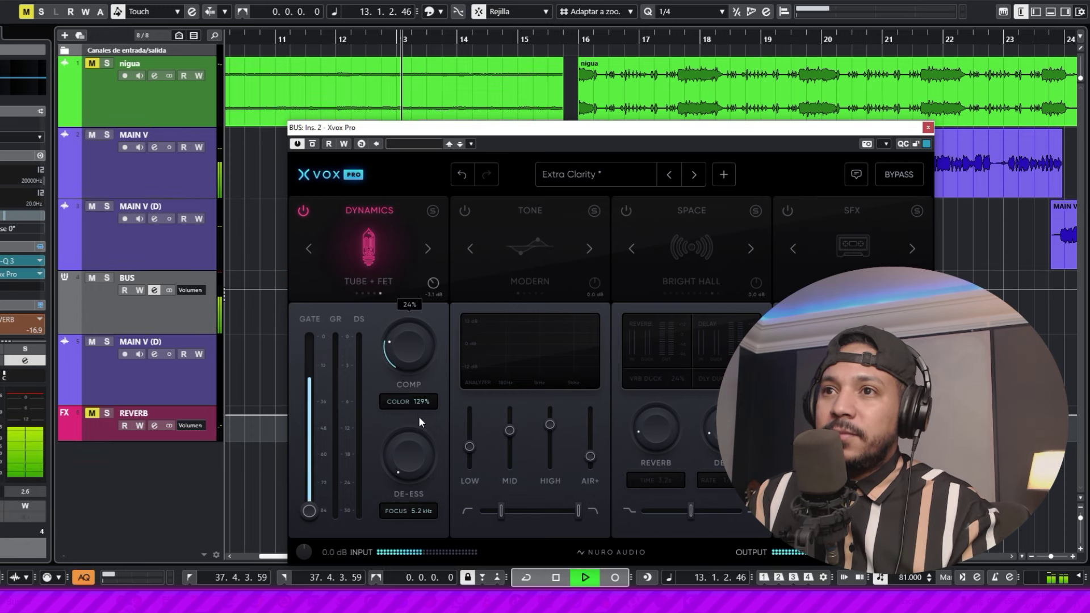
pyautogui.press('space')
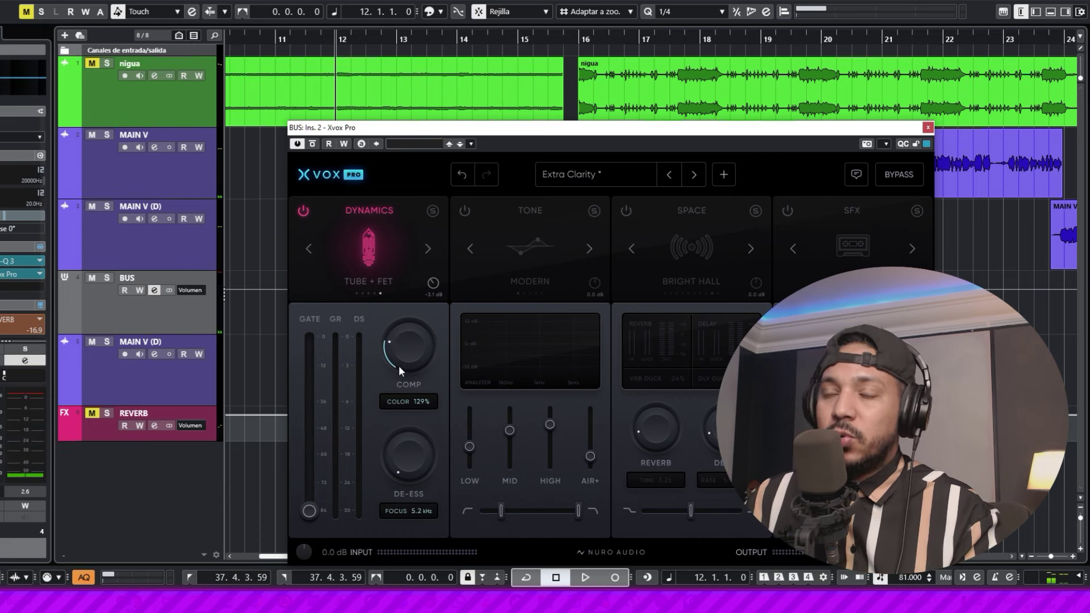
# Reduce the compressor Color to 51% and adjust the compression to about 26% while auditioning the vocal
pyautogui.press('space')
pyautogui.moveTo(423, 401); pyautogui.dragTo(443, 611)
pyautogui.press('space')
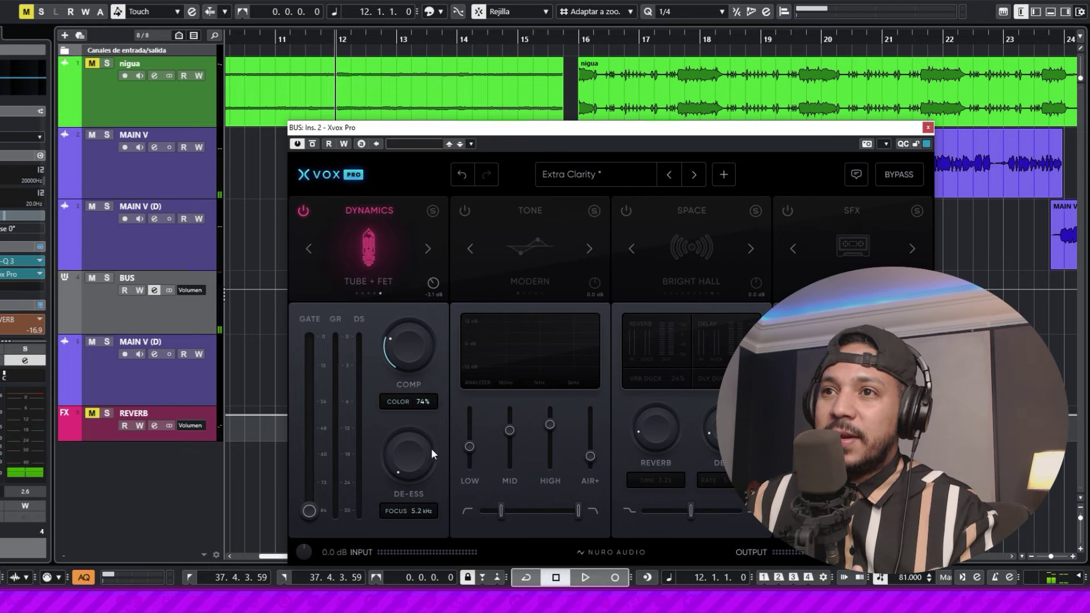
pyautogui.moveTo(431, 448); pyautogui.dragTo(437, 466)
pyautogui.press('space')
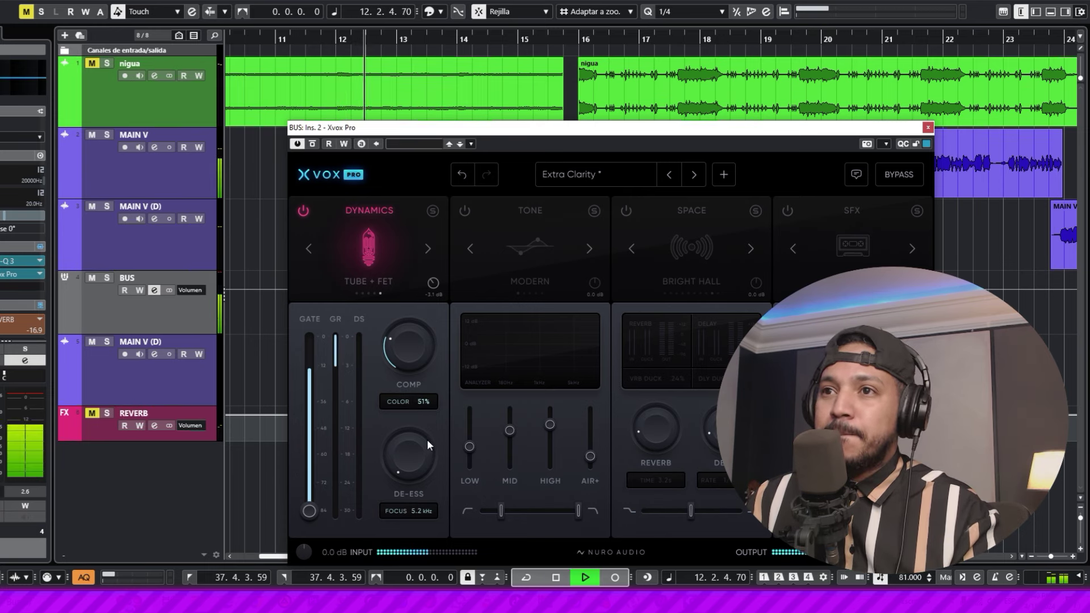
pyautogui.moveTo(406, 356)
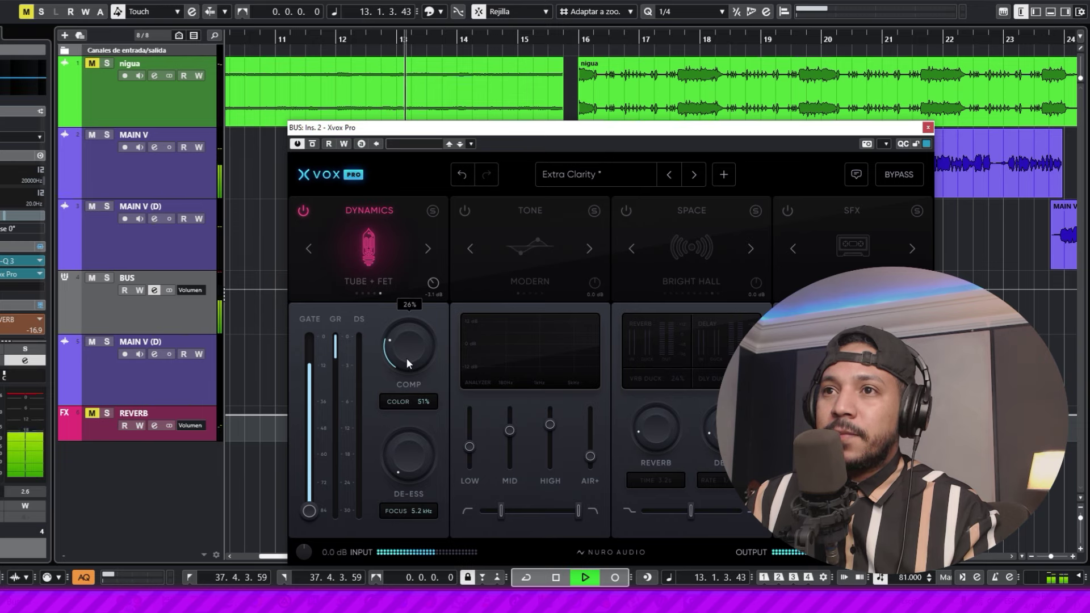
pyautogui.moveTo(407, 358); pyautogui.dragTo(407, 362)
pyautogui.press('space')
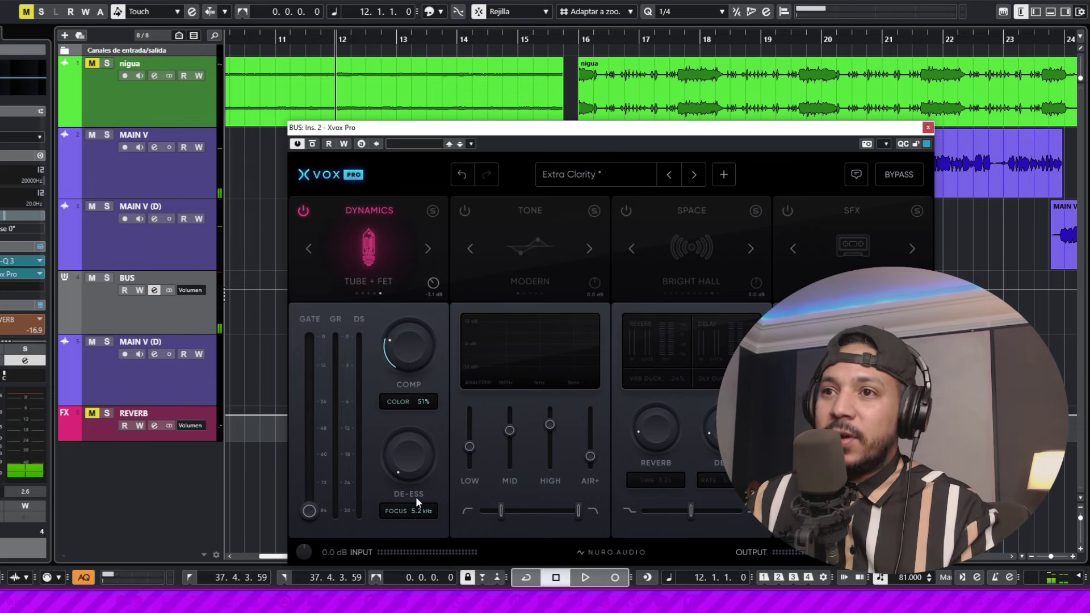
# Set the de-esser amount to 50% and its focus frequency to 4.3 kHz during playback
pyautogui.press('space')
pyautogui.moveTo(403, 464)
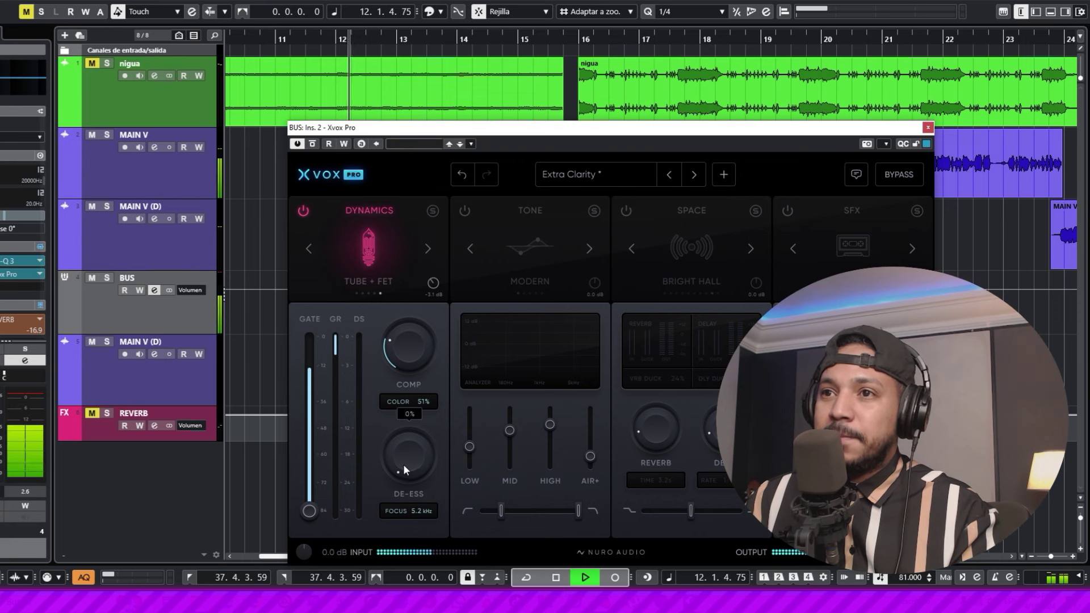
pyautogui.moveTo(403, 465); pyautogui.dragTo(400, 410)
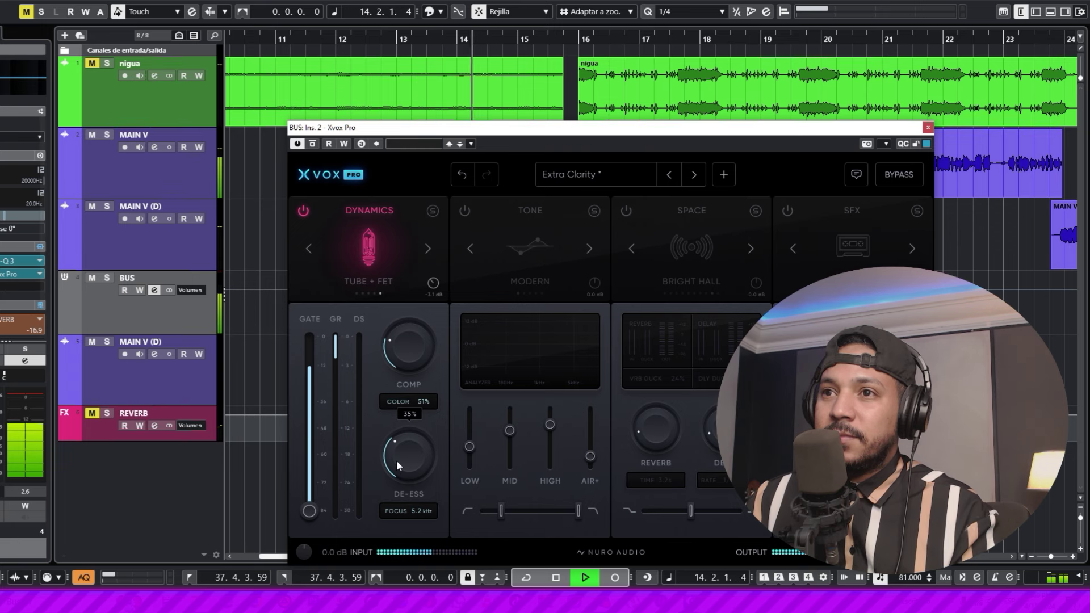
pyautogui.moveTo(396, 460); pyautogui.dragTo(385, 414)
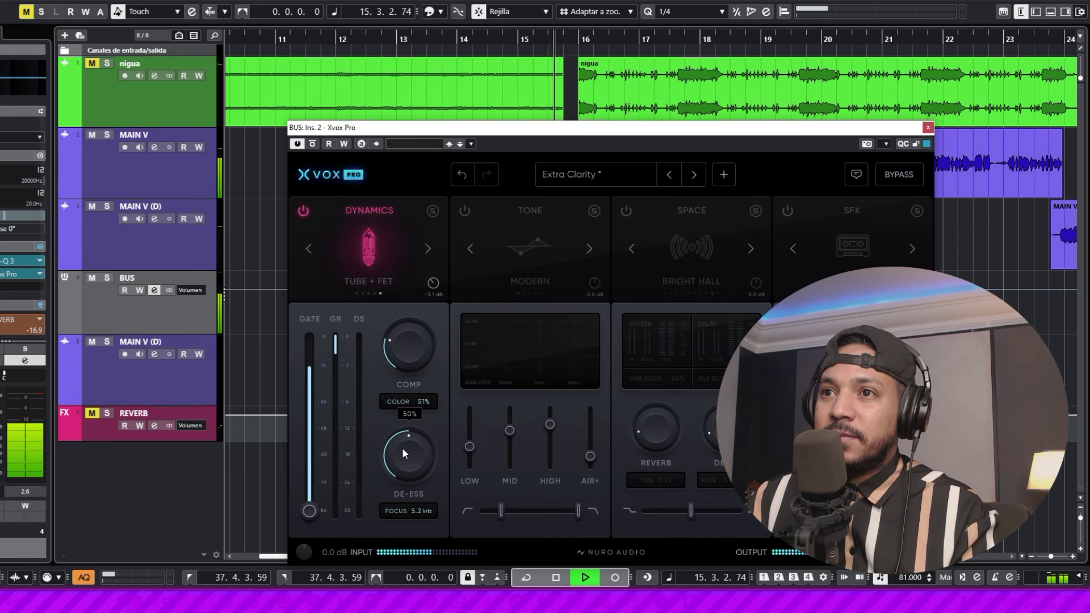
pyautogui.moveTo(416, 508); pyautogui.dragTo(420, 529)
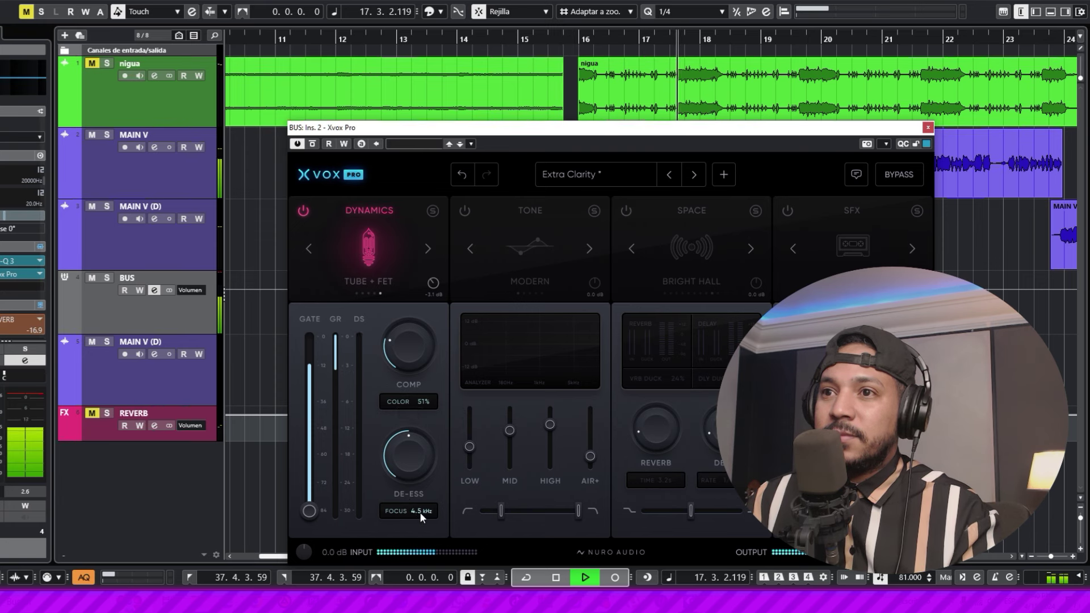
pyautogui.moveTo(420, 513); pyautogui.dragTo(423, 520)
pyautogui.moveTo(399, 464)
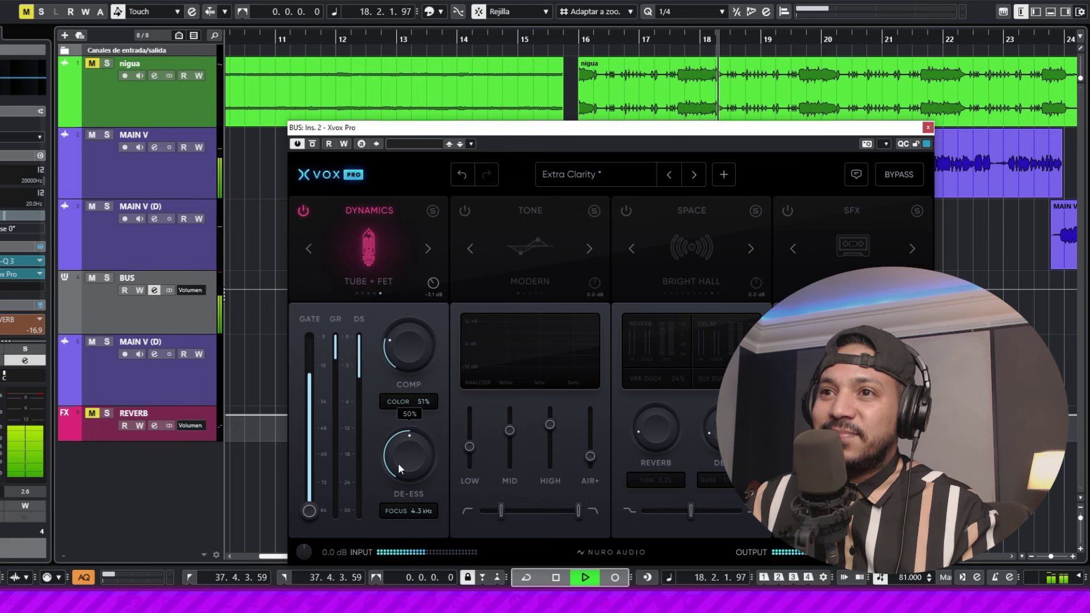
# Compare the vocal with Dynamics bypassed and enabled, trimming the Dynamics output level to match
pyautogui.click(303, 212)
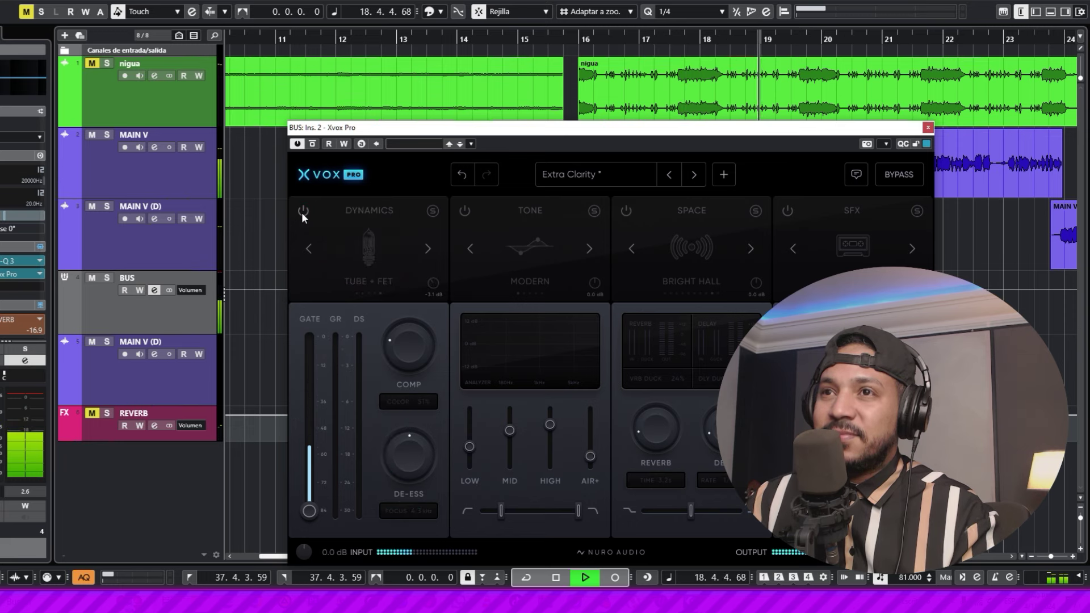
pyautogui.click(304, 211)
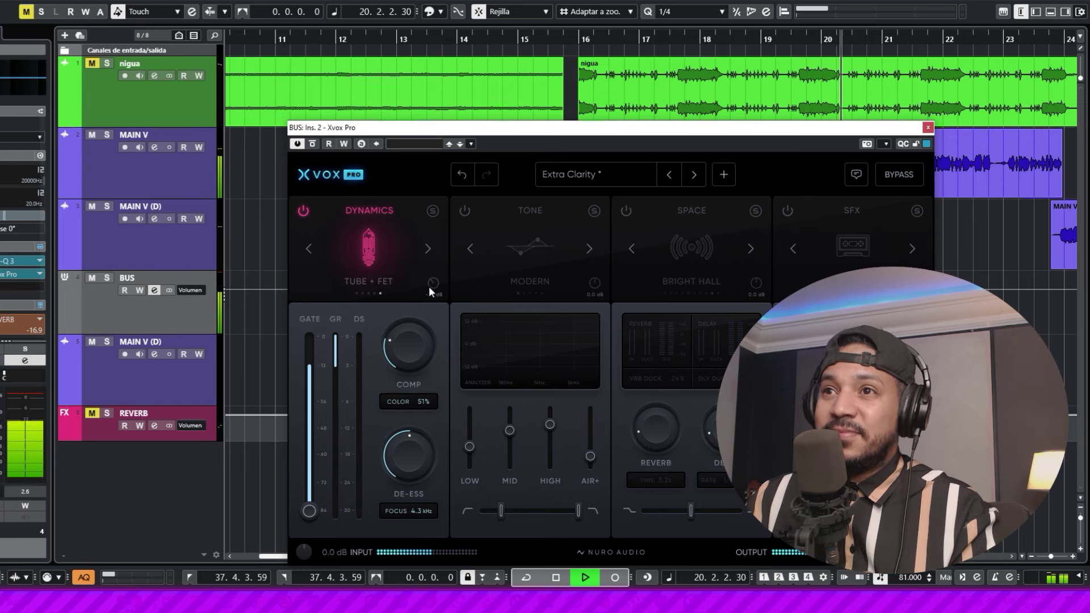
pyautogui.press('space')
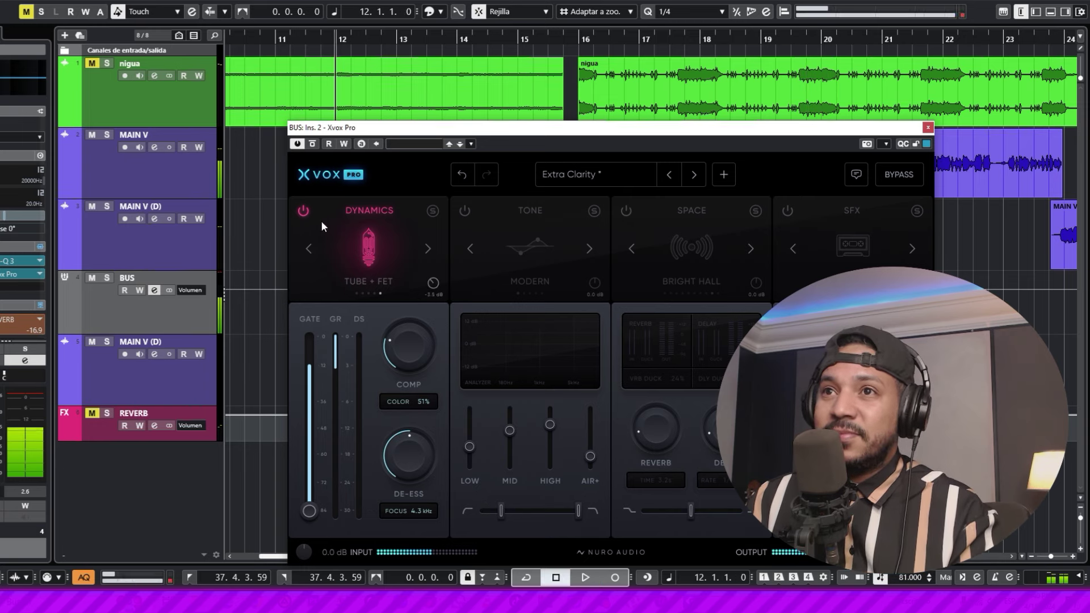
pyautogui.press('space')
pyautogui.click(304, 212)
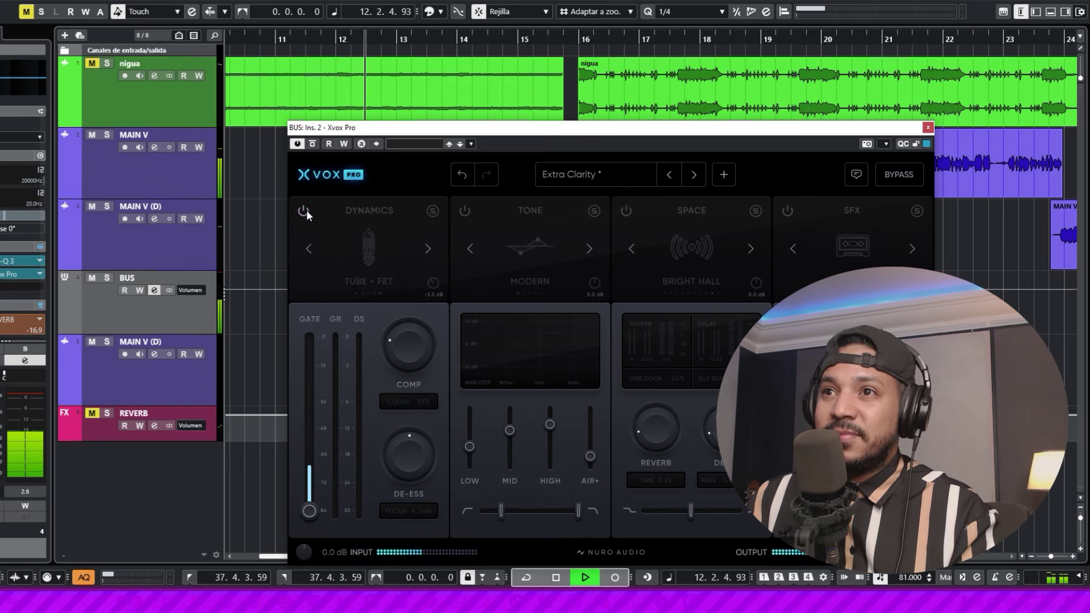
pyautogui.click(304, 211)
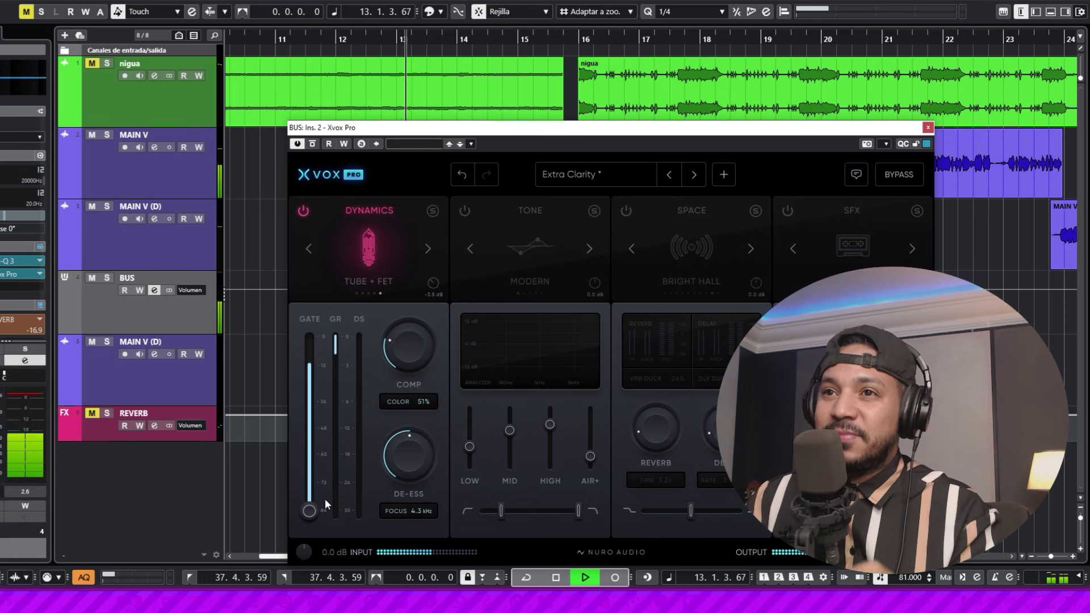
# Raise the gate threshold well above its minimum and fine-tune it to -40.4 dB while playing the vocal
pyautogui.press('space')
pyautogui.moveTo(316, 508); pyautogui.dragTo(315, 383)
pyautogui.press('space')
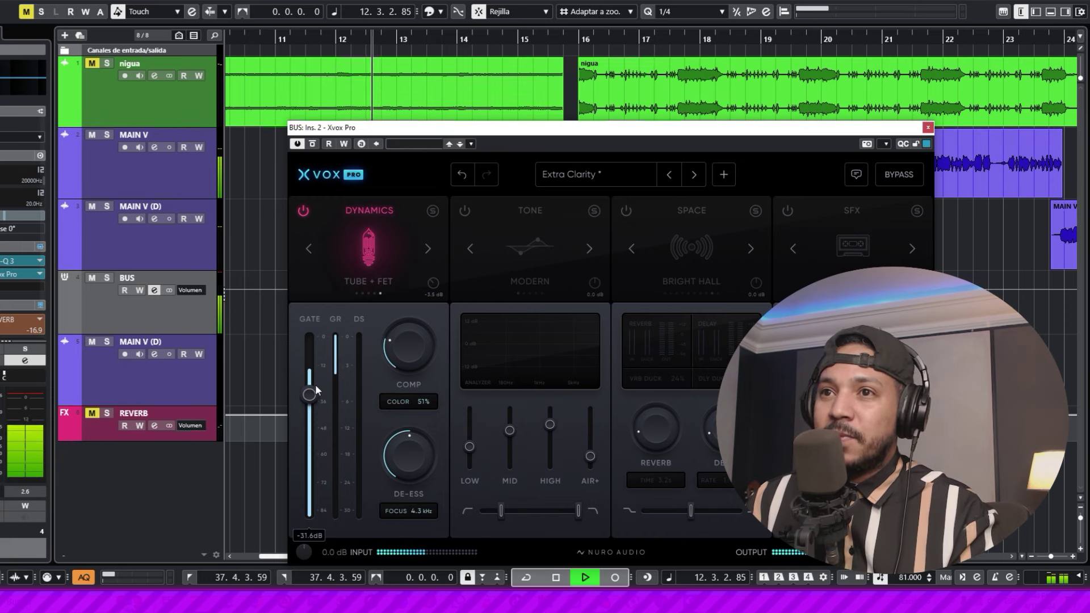
pyautogui.press('space')
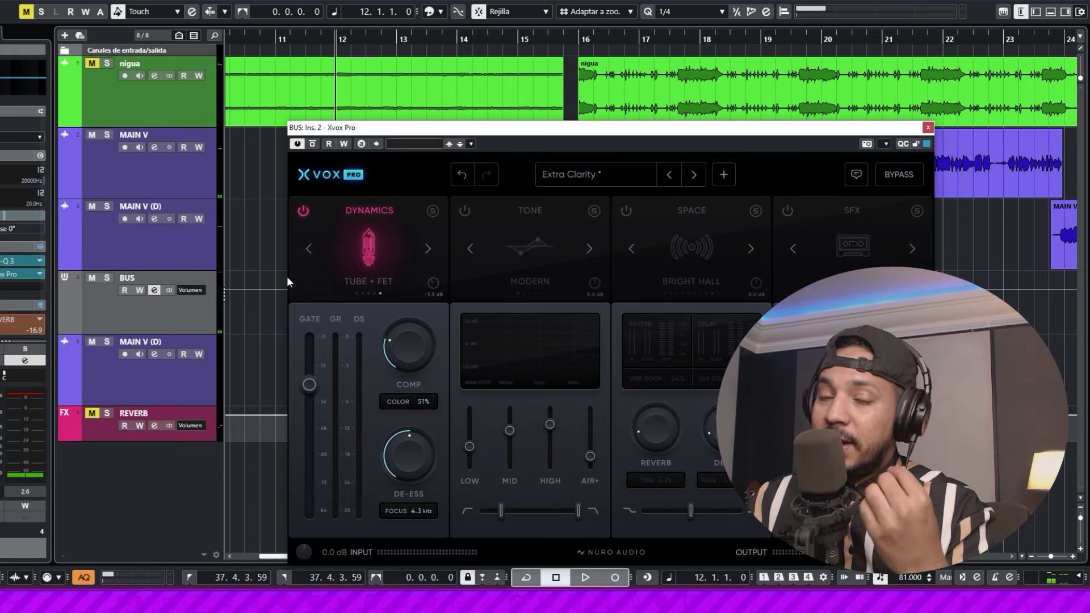
pyautogui.press('space')
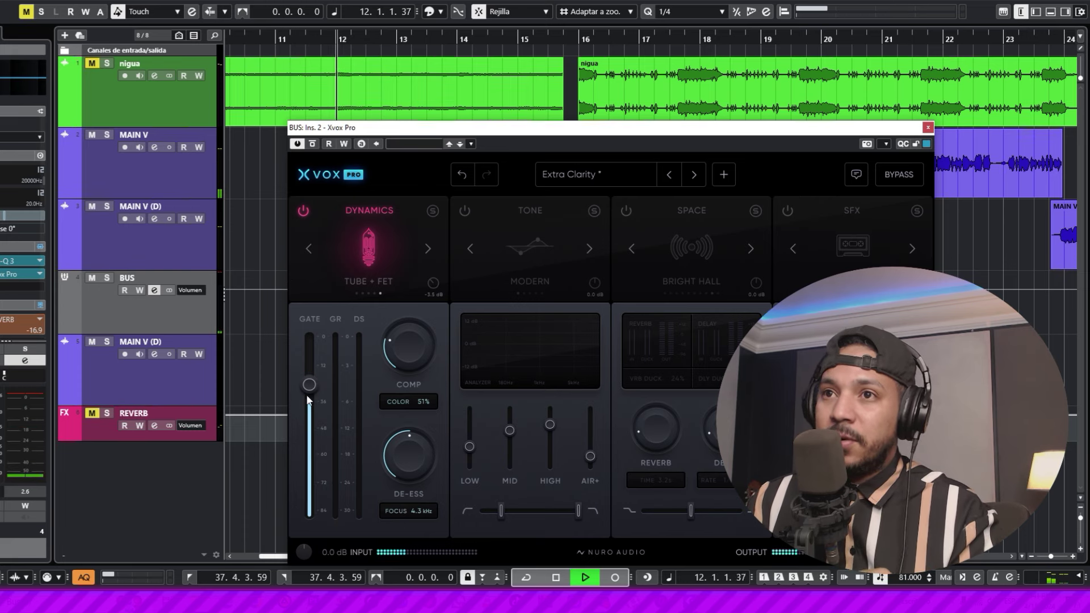
pyautogui.moveTo(309, 385); pyautogui.dragTo(324, 409)
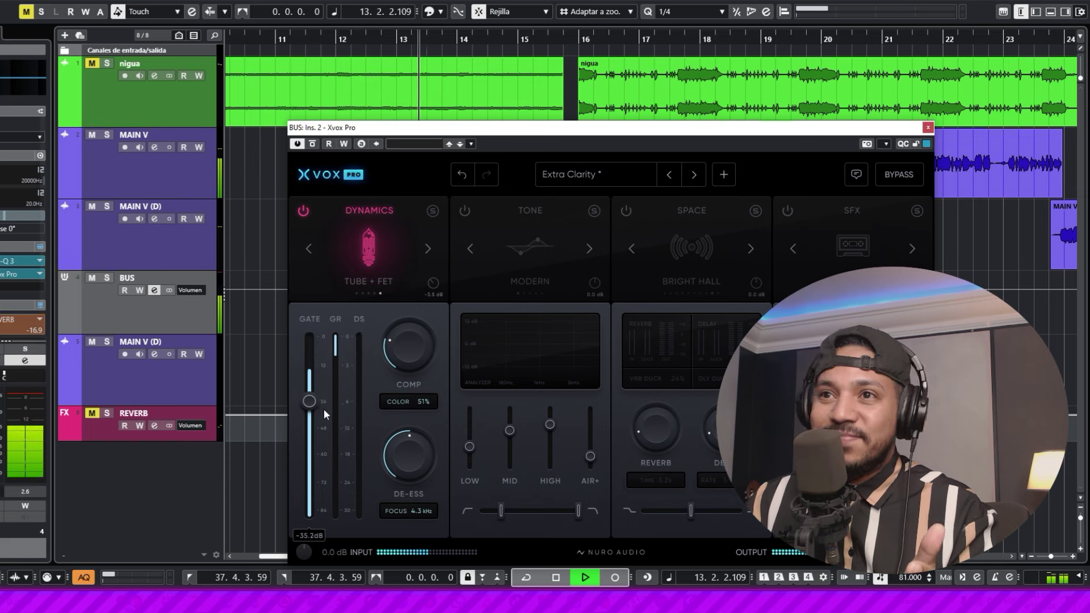
pyautogui.press('space')
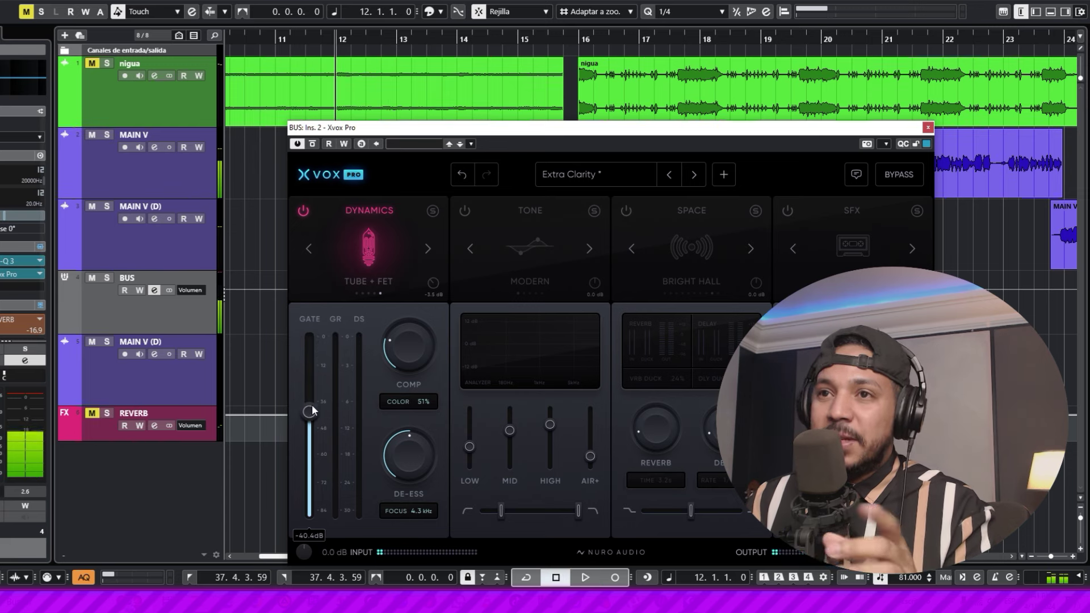
# Lower the gate threshold to -49.4 dB and repeatedly compare the playing vocal with Dynamics bypassed and enabled
pyautogui.moveTo(308, 411); pyautogui.dragTo(314, 432)
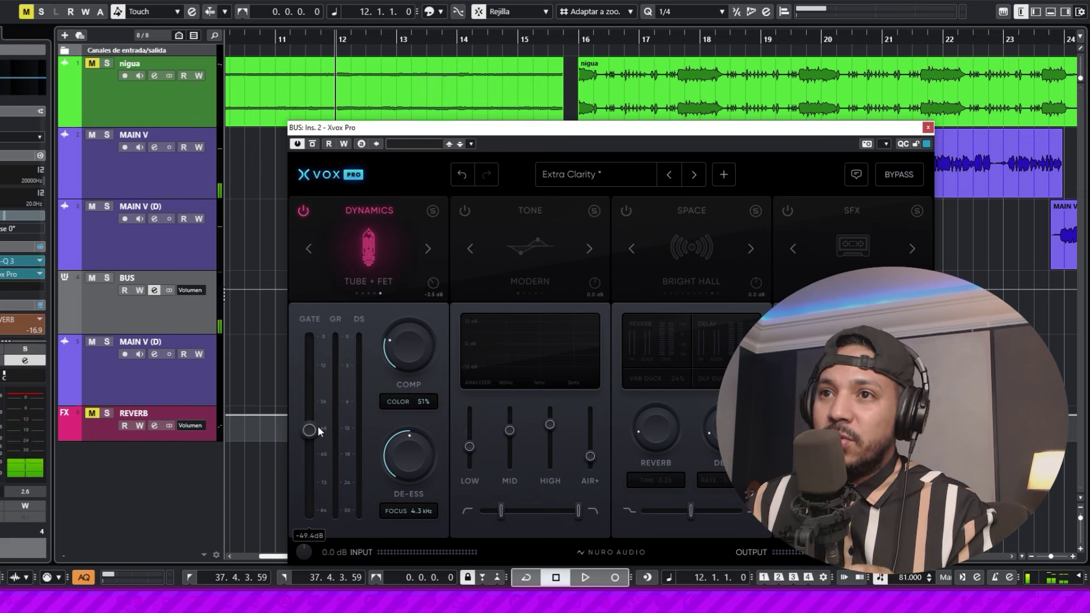
pyautogui.press('space')
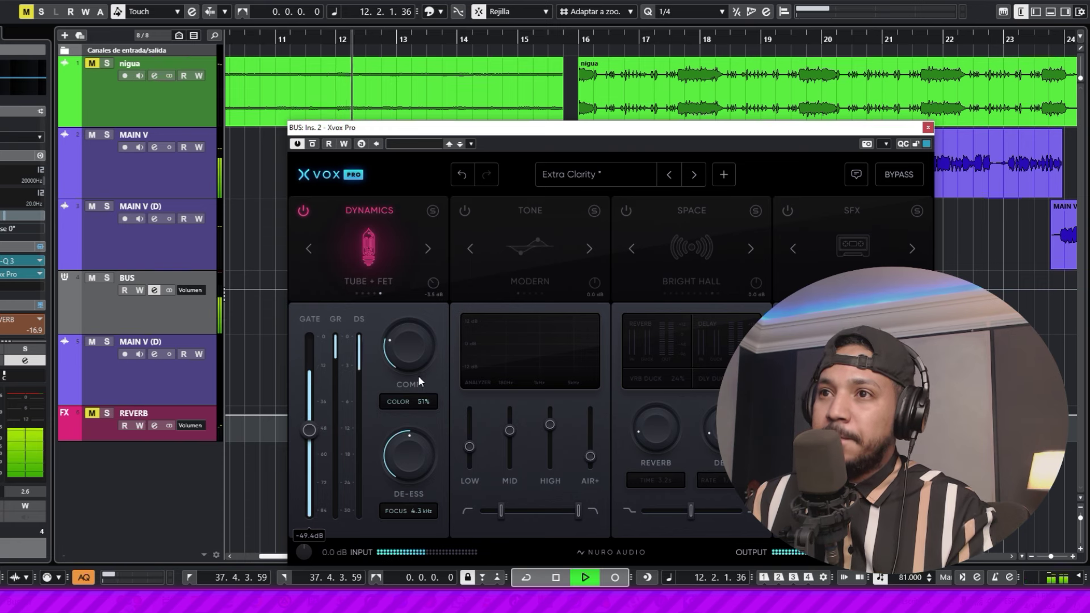
pyautogui.click(303, 212)
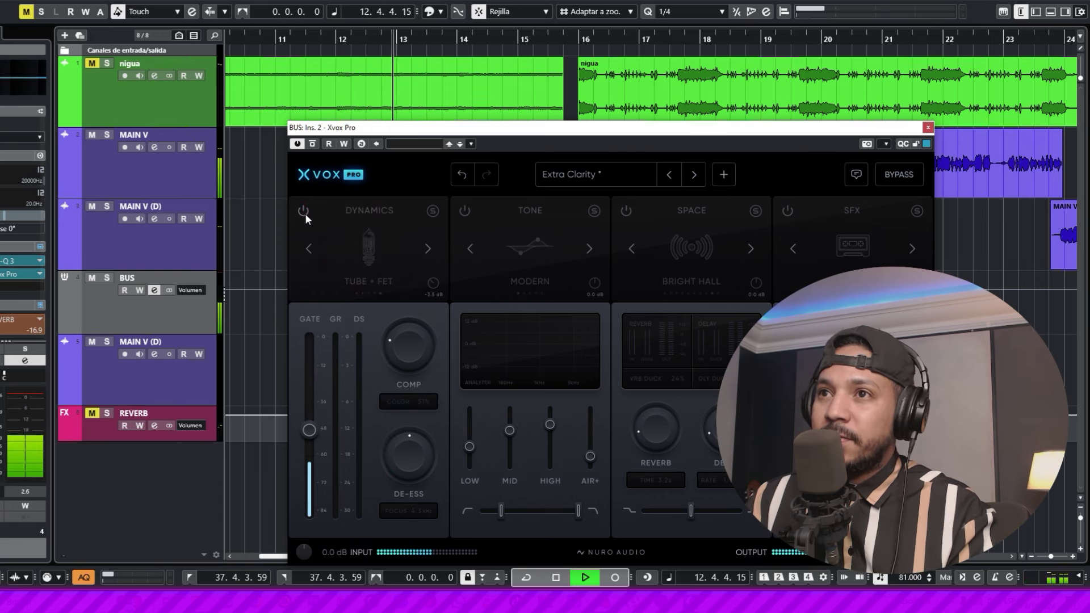
pyautogui.click(304, 213)
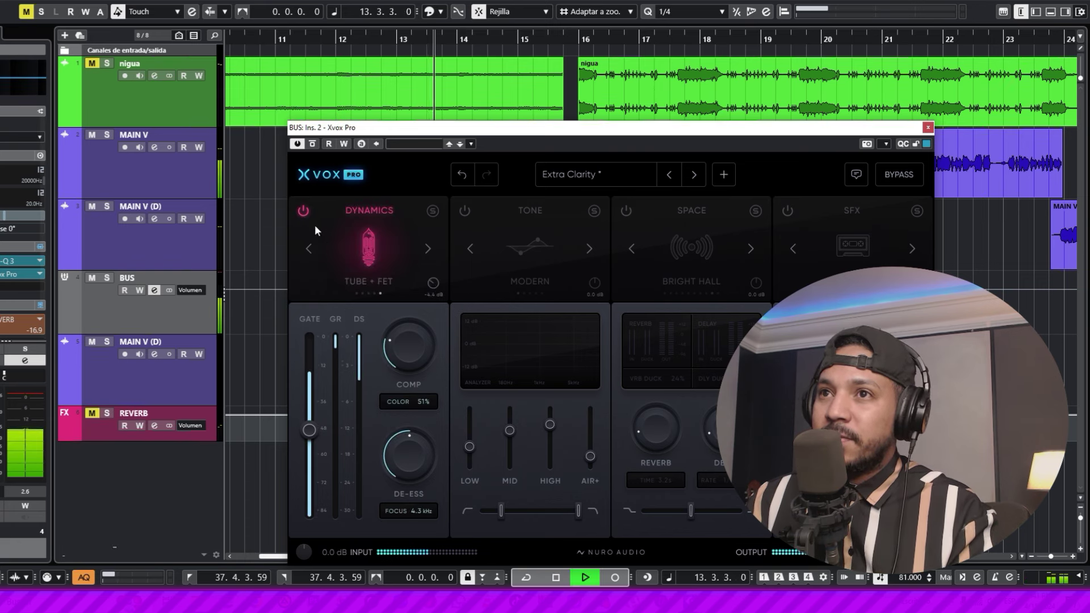
pyautogui.click(302, 214)
pyautogui.click(302, 214)
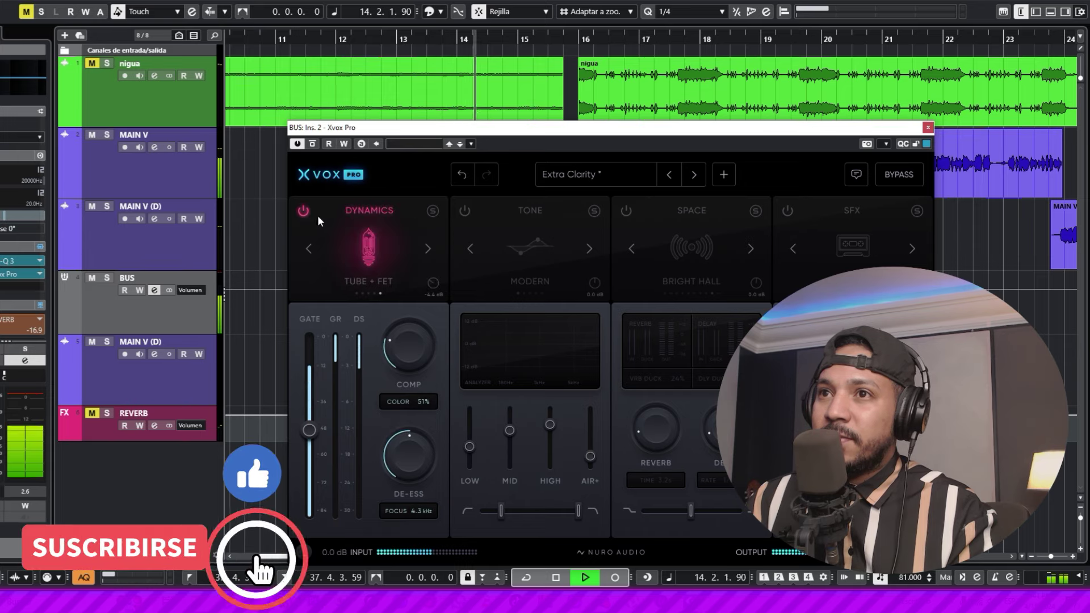
pyautogui.press('space')
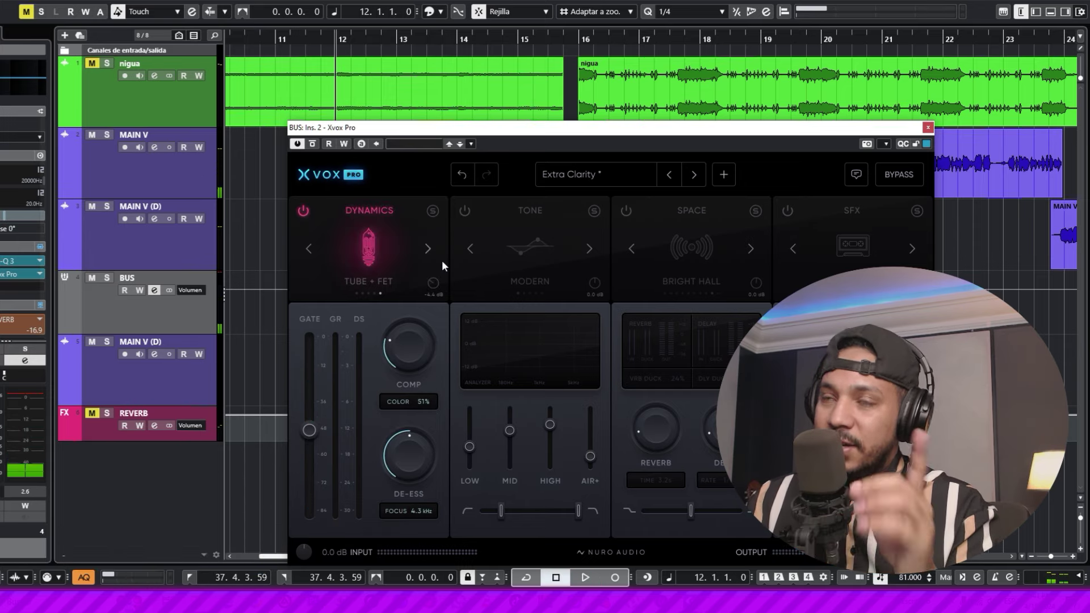
pyautogui.press('space')
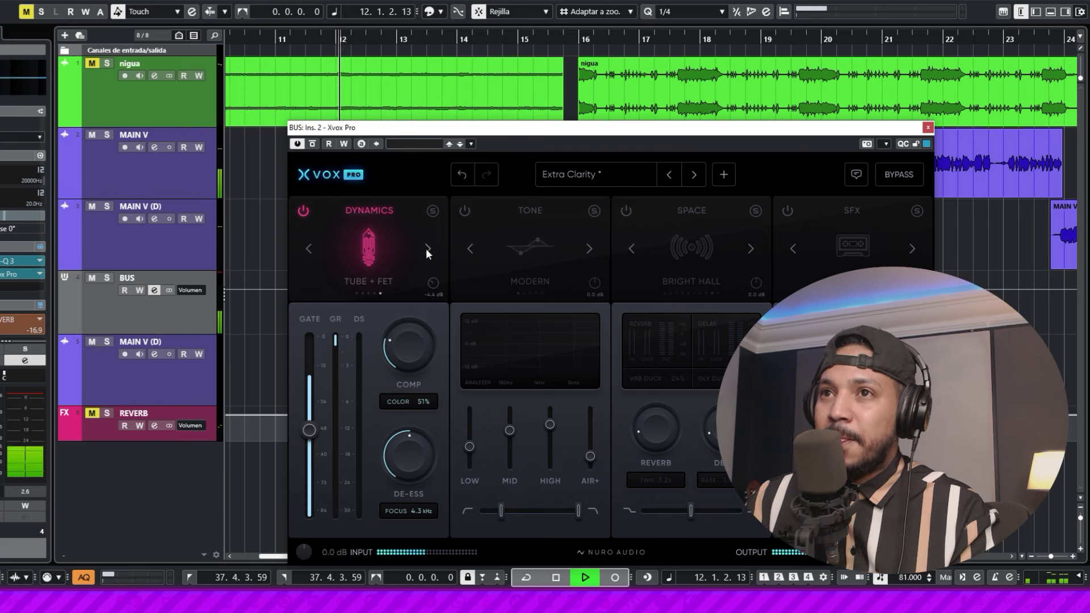
pyautogui.click(303, 211)
pyautogui.click(303, 211)
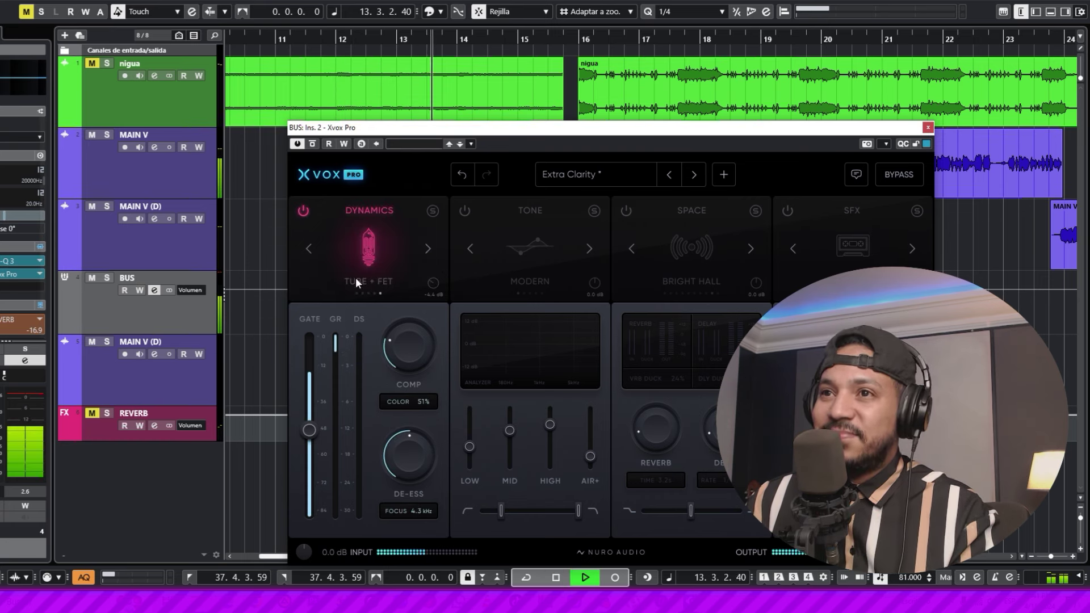
pyautogui.press('space')
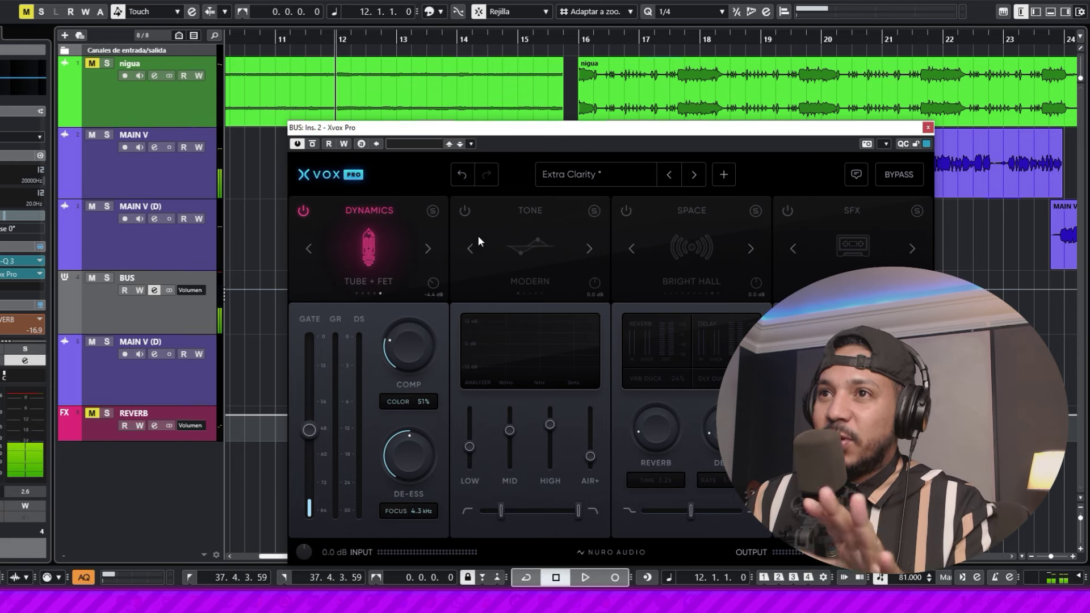
# Enable the Tone section and reset its Low, Mid and High bands to 0%
pyautogui.click(500, 230)
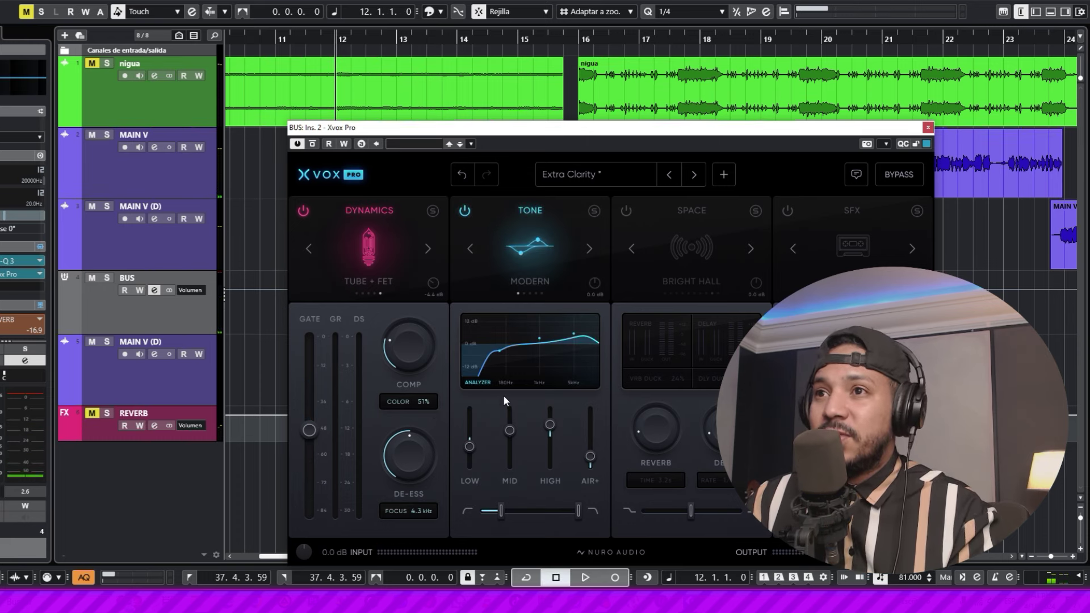
pyautogui.moveTo(470, 450); pyautogui.dragTo(472, 437)
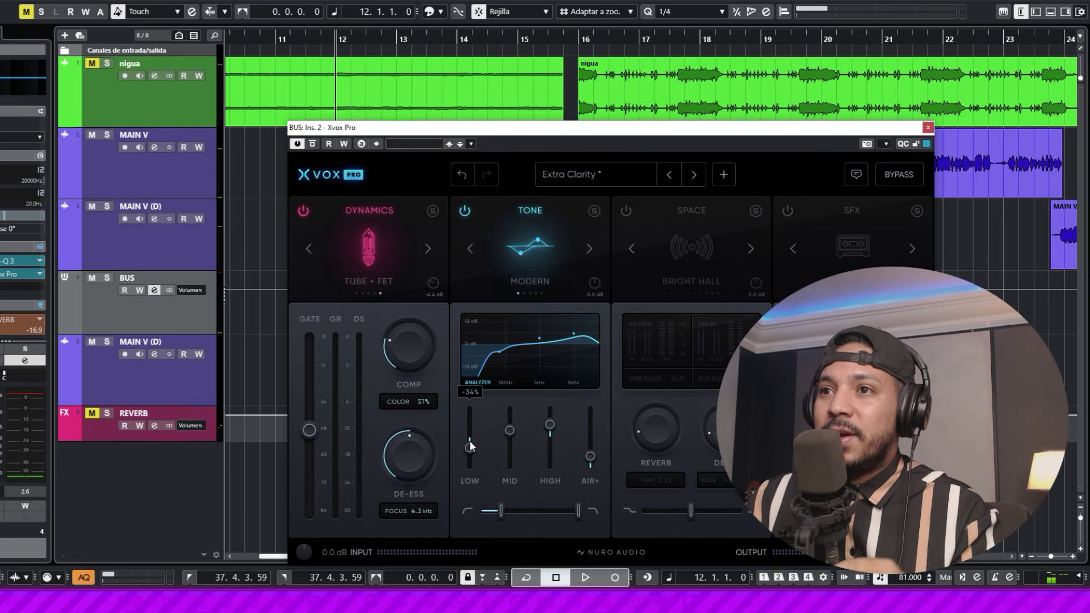
pyautogui.doubleClick(510, 429)
pyautogui.doubleClick(549, 425)
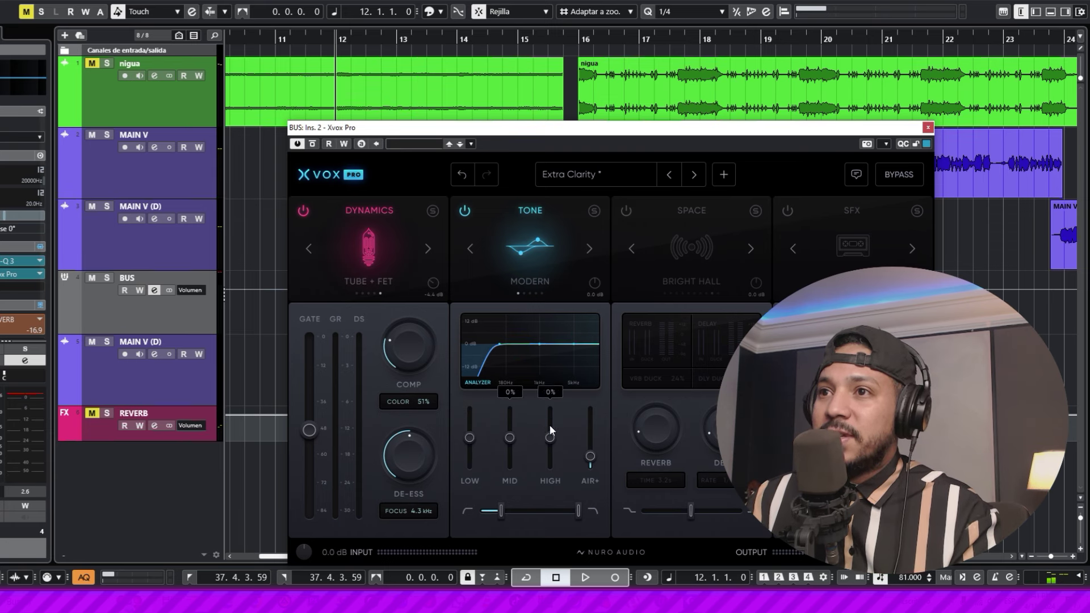
# While the vocal plays, set the Tone low cut to 106 Hz, lower Low slightly, and set Mid to -12% and High to 0%
pyautogui.press('space')
pyautogui.moveTo(502, 511)
pyautogui.mouseDown()
pyautogui.moveTo(477, 511)
pyautogui.moveTo(517, 513)
pyautogui.moveTo(495, 513)
pyautogui.mouseUp()
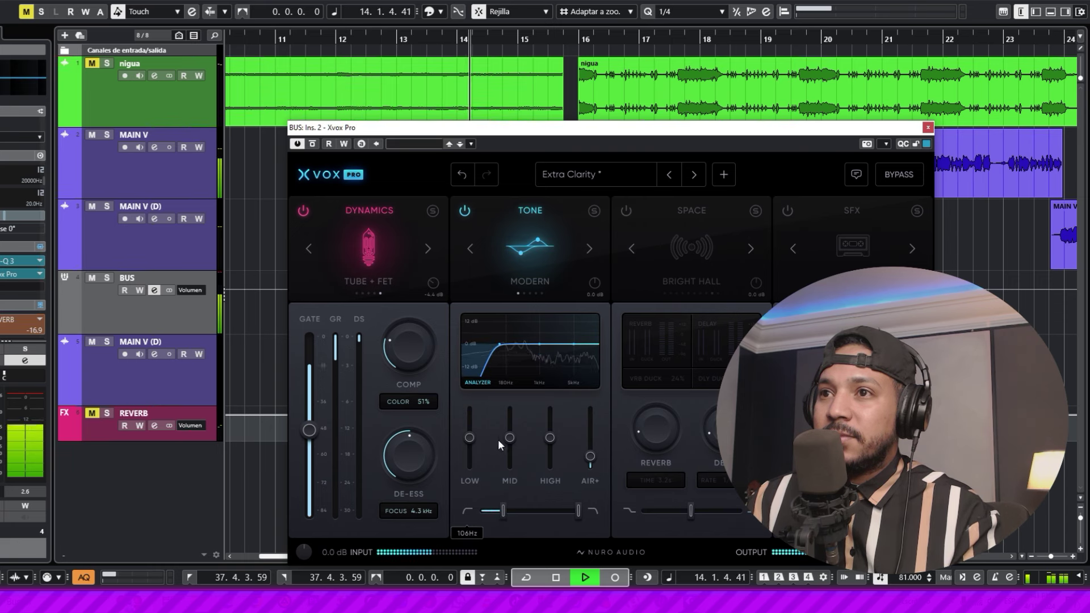
pyautogui.moveTo(467, 431); pyautogui.dragTo(509, 441)
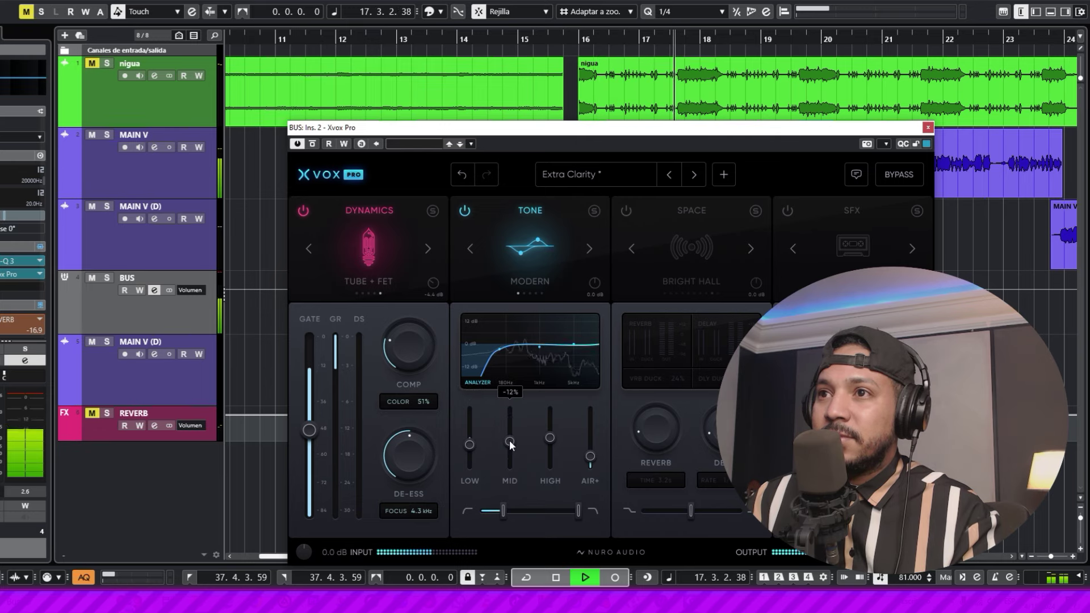
pyautogui.moveTo(547, 431); pyautogui.dragTo(548, 428)
pyautogui.doubleClick(548, 429)
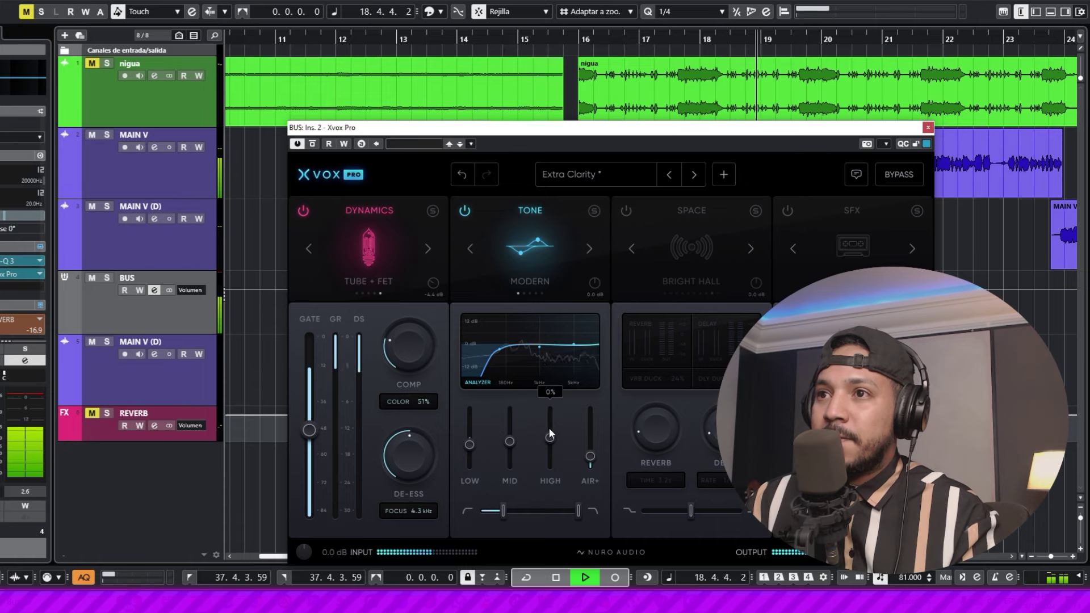
# Sweep the Air+ band down and up while auditioning the vocal and set it to 15%
pyautogui.moveTo(589, 457); pyautogui.dragTo(591, 481)
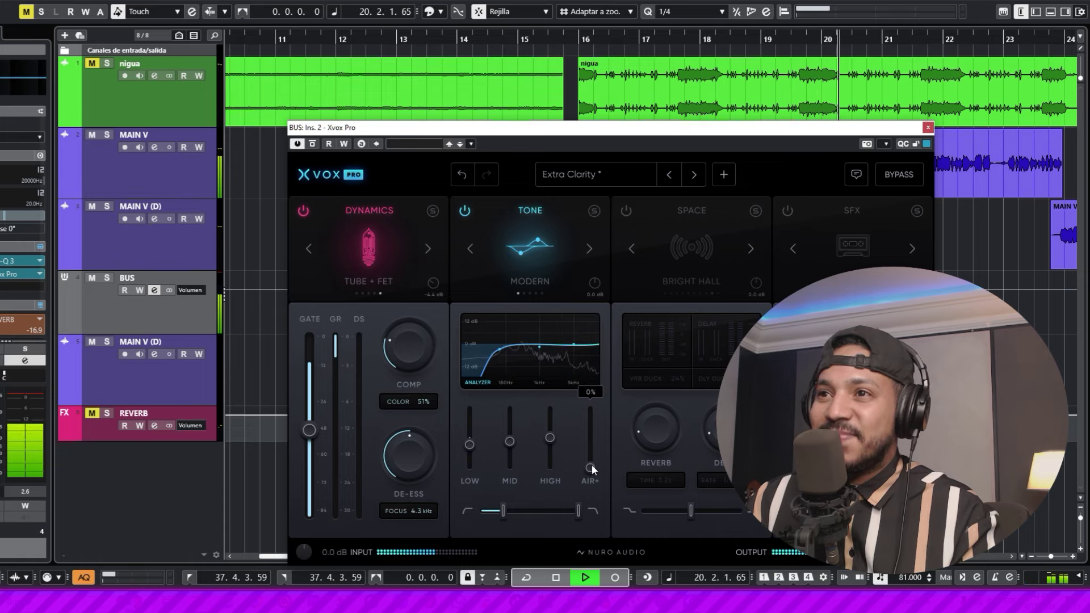
pyautogui.moveTo(591, 464); pyautogui.dragTo(583, 446)
pyautogui.press('space')
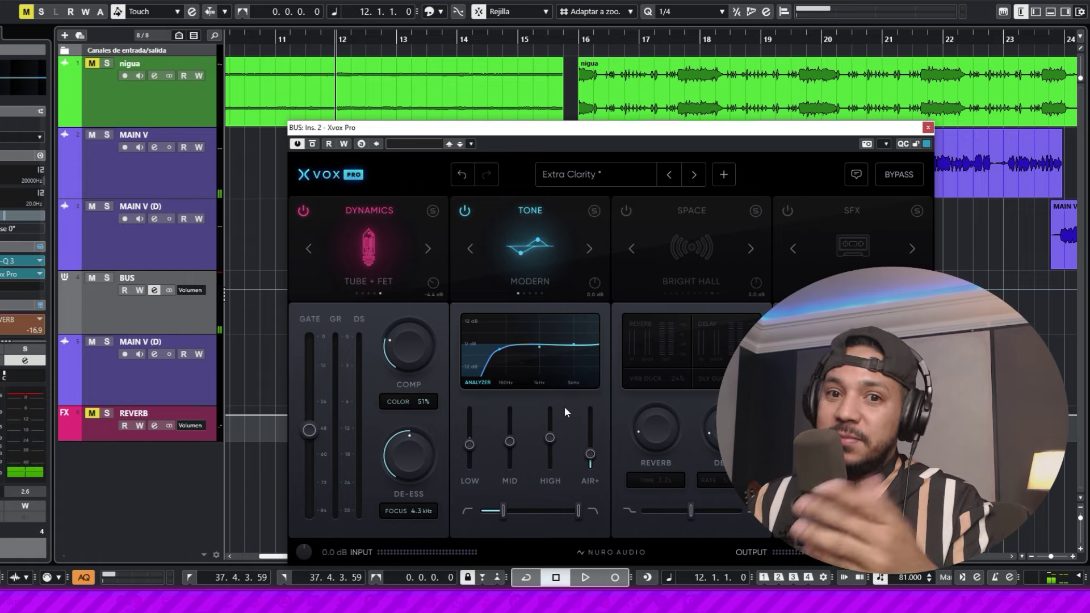
pyautogui.press('space')
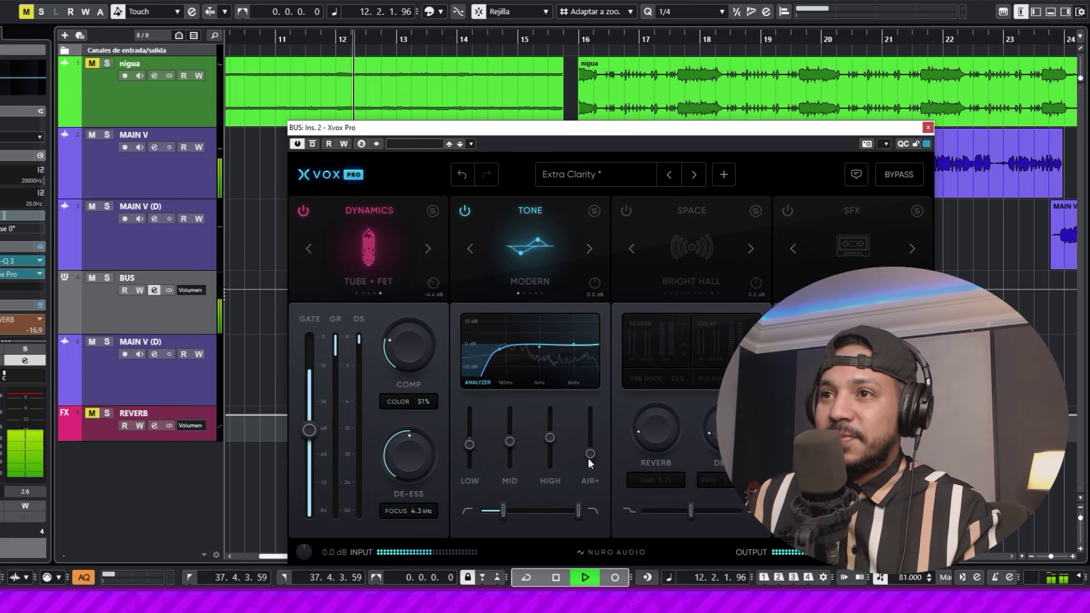
pyautogui.moveTo(587, 458); pyautogui.dragTo(594, 462)
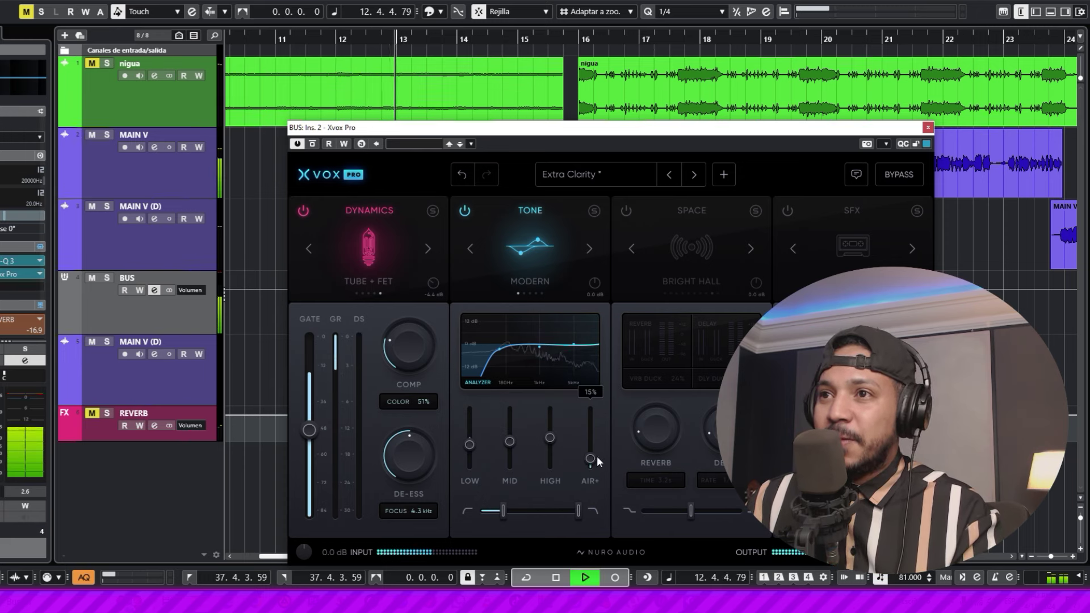
pyautogui.press('space')
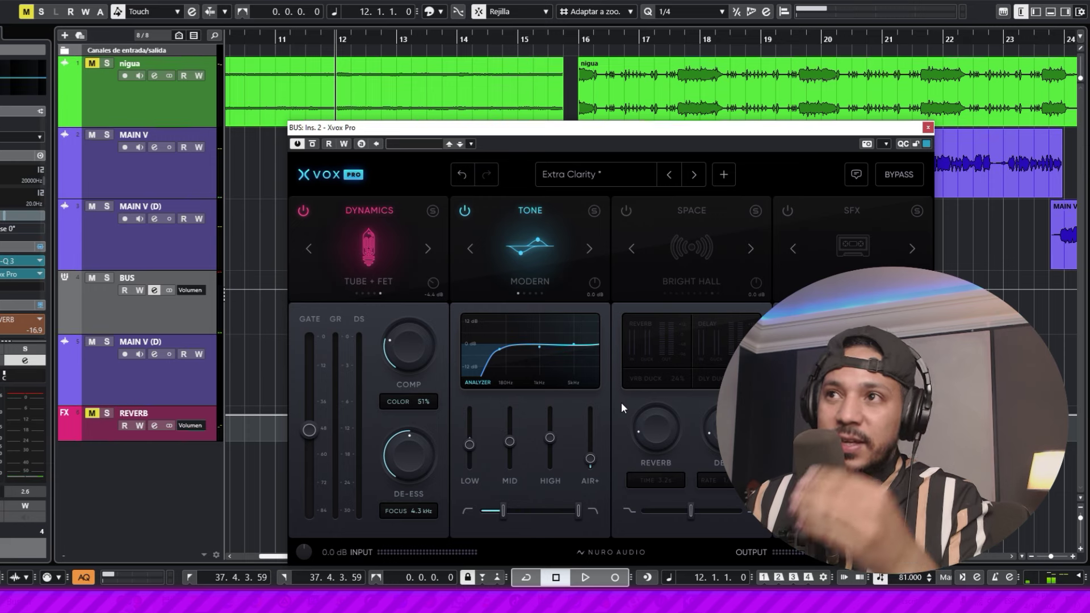
# Enable the SFX section with Space left off and play the vocal through it
pyautogui.click(626, 211)
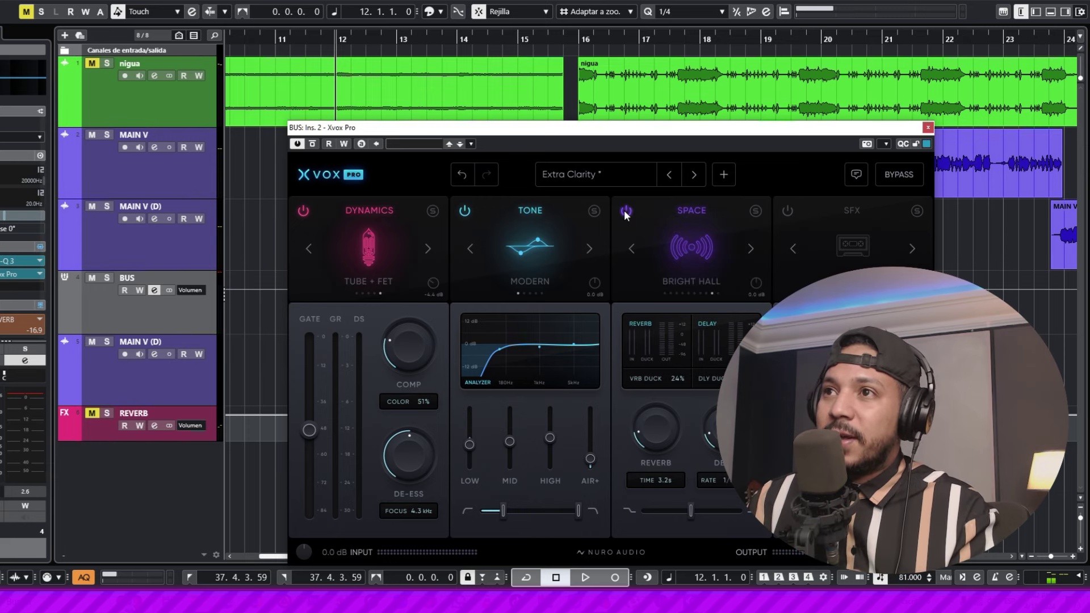
pyautogui.click(625, 210)
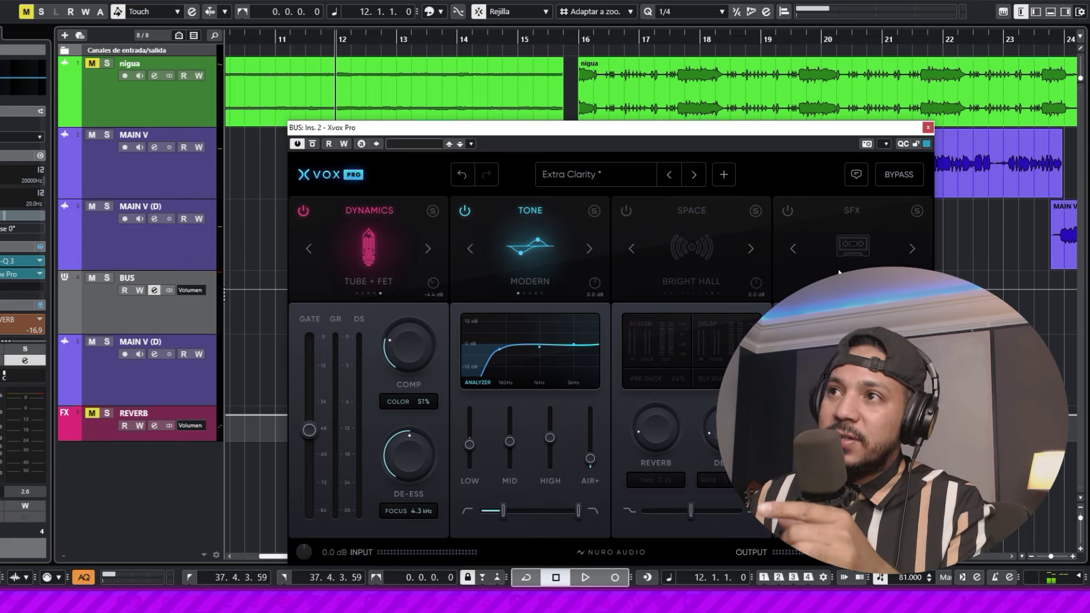
pyautogui.click(789, 210)
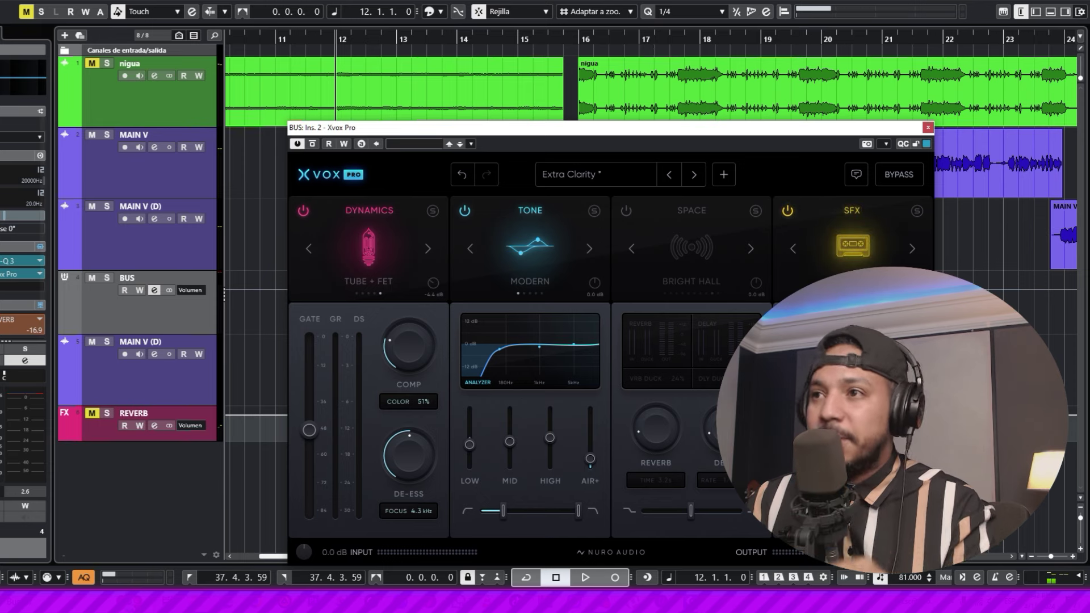
pyautogui.press('space')
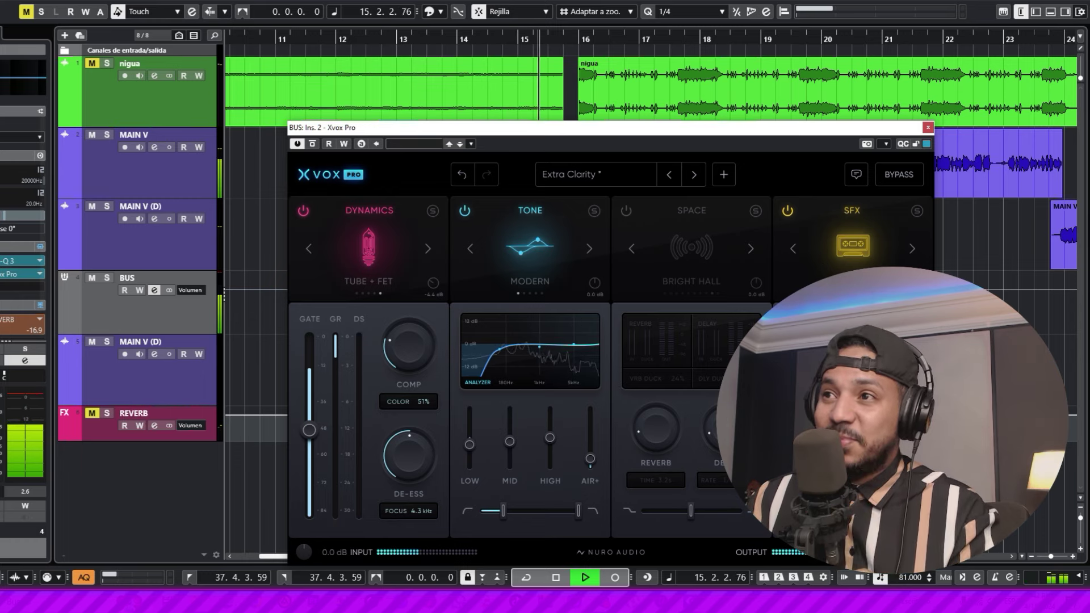
pyautogui.press('space')
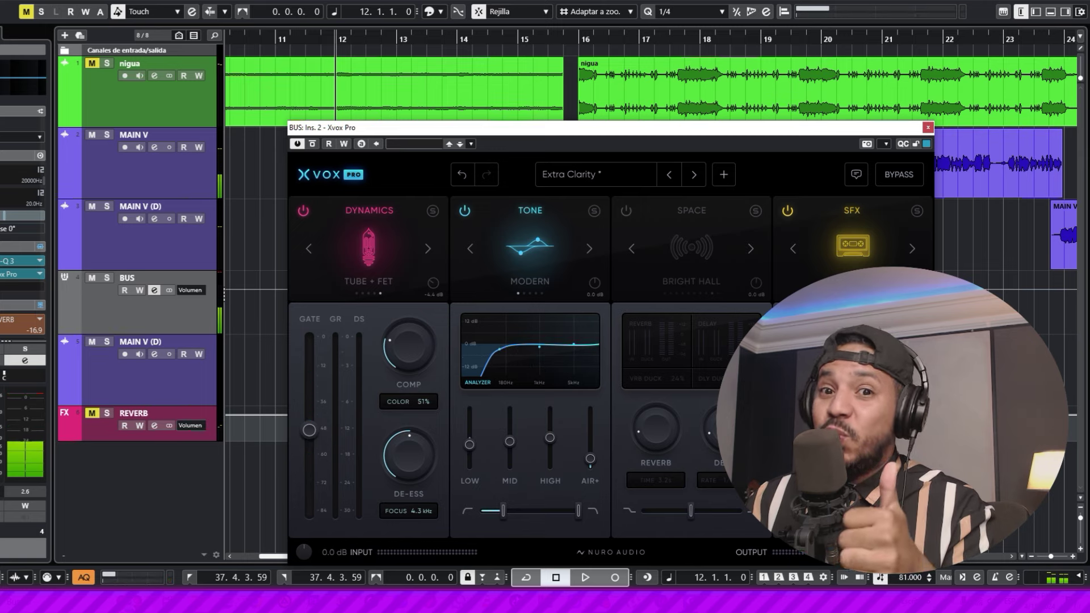
# Compare the playing vocal with the whole plugin bypassed and active
pyautogui.press('space')
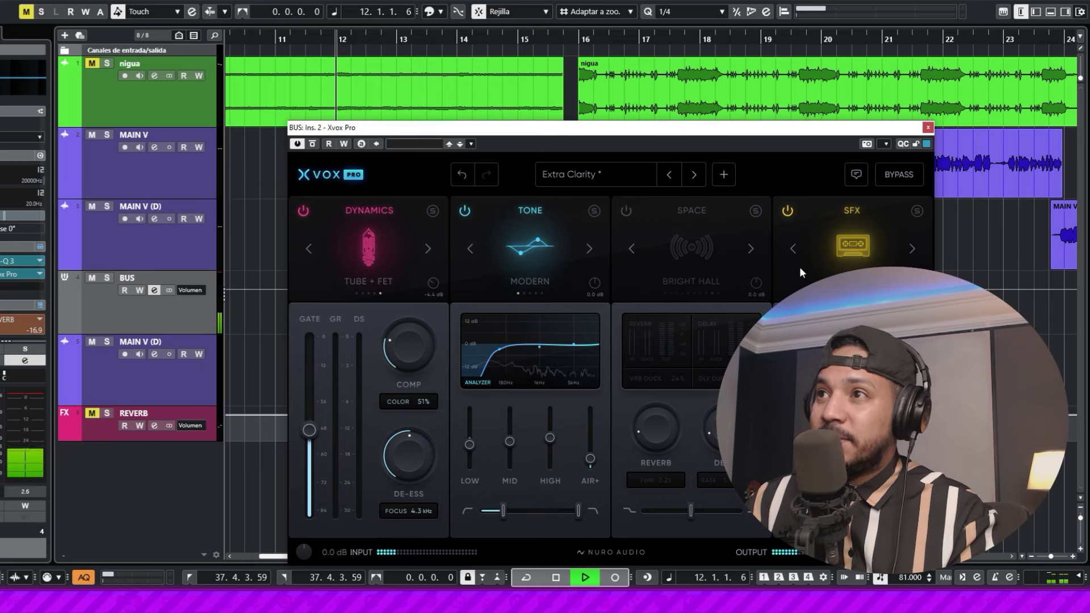
pyautogui.click(902, 177)
pyautogui.click(902, 177)
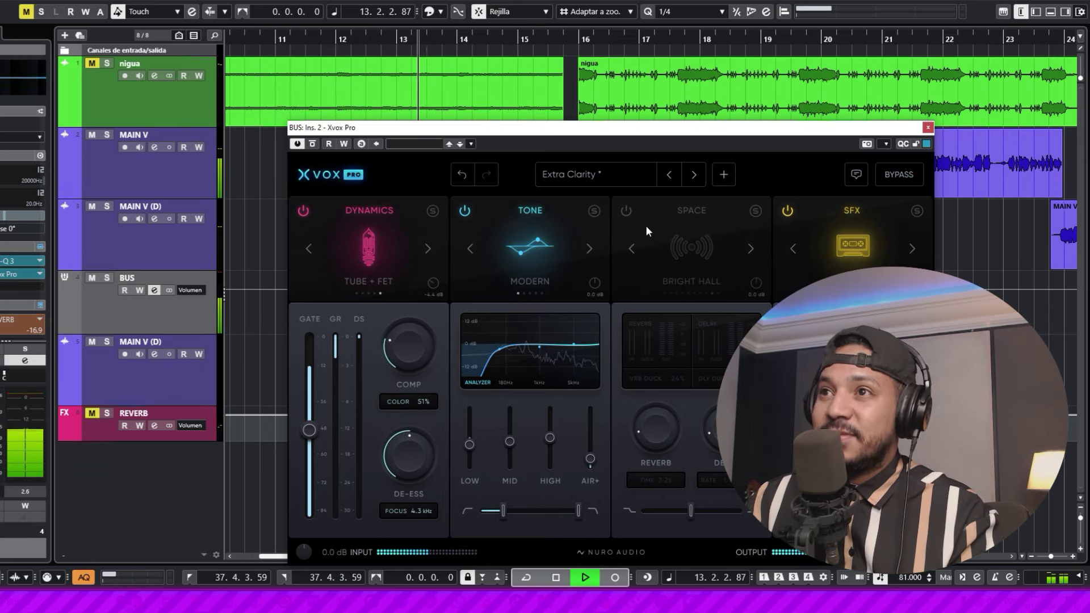
pyautogui.press('space')
# Enable the Space section and adjust its tone filter slider to -9% during playback
pyautogui.click(624, 215)
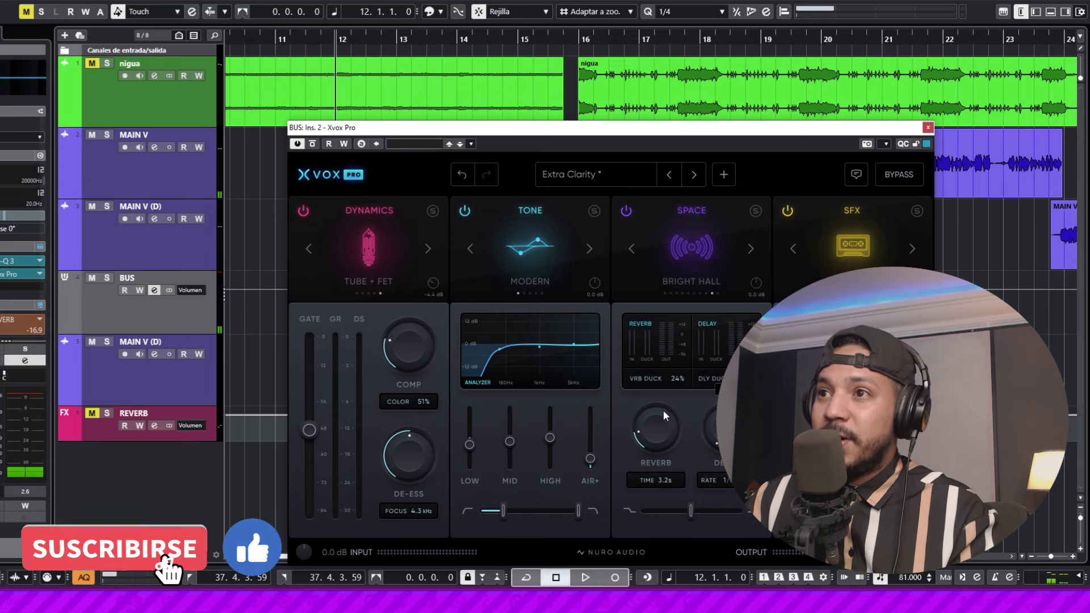
pyautogui.press('space')
pyautogui.moveTo(655, 436)
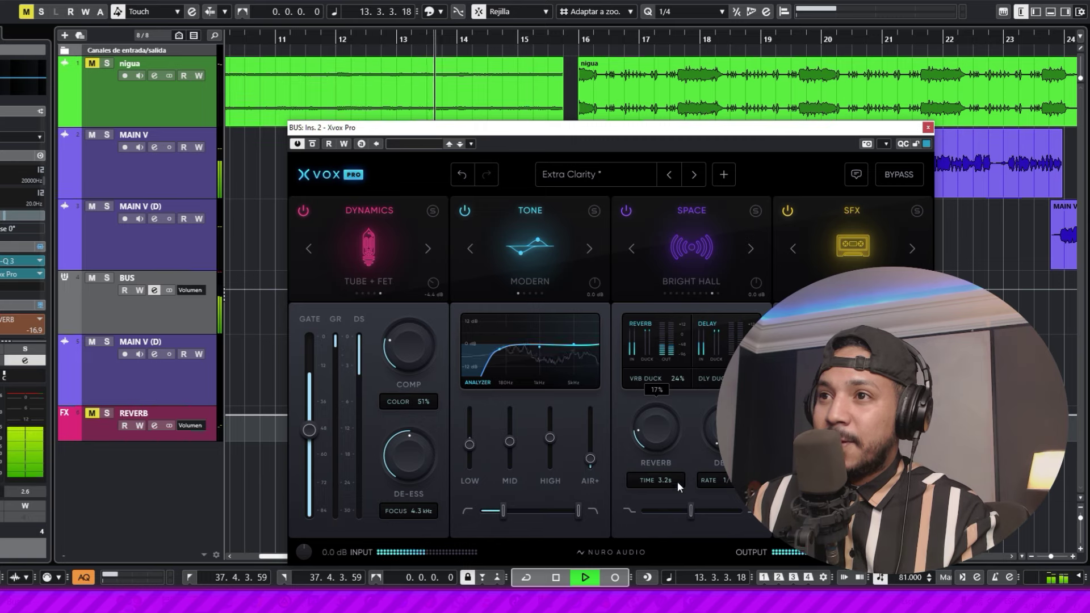
pyautogui.moveTo(639, 503); pyautogui.dragTo(686, 523)
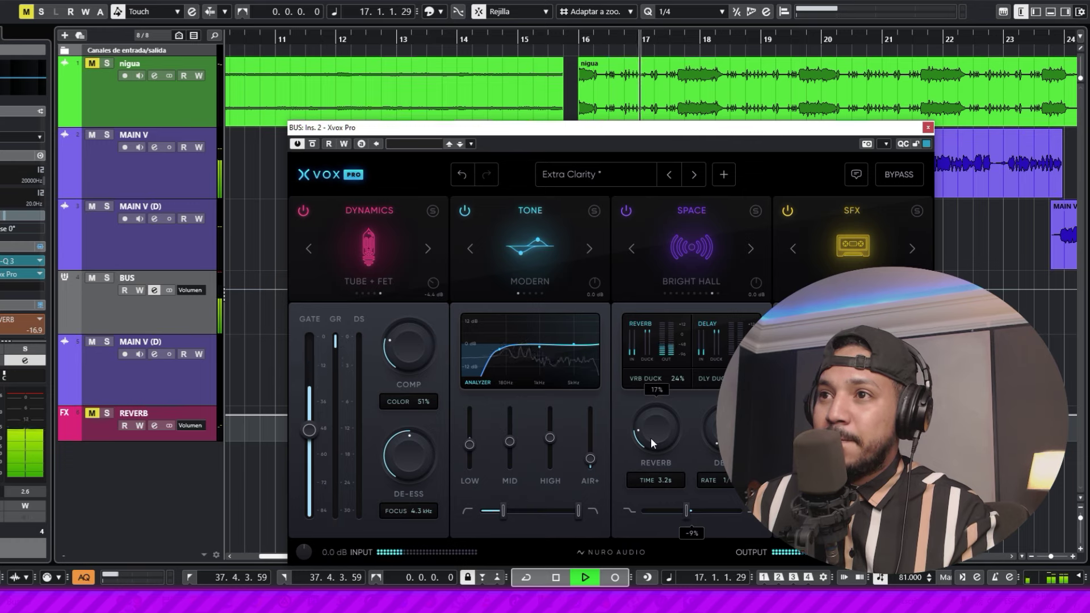
pyautogui.press('space')
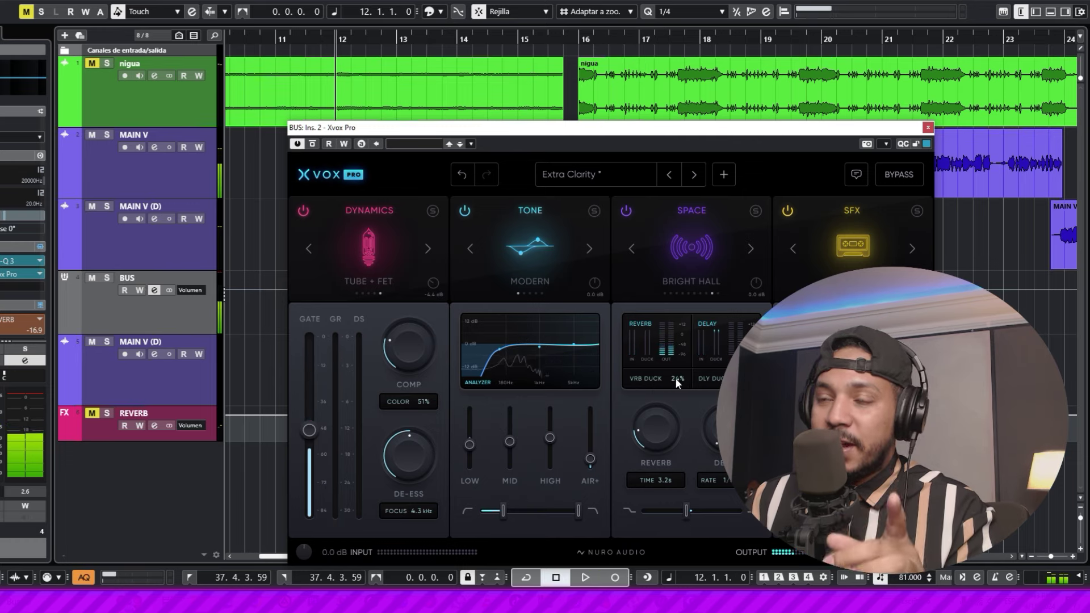
# Audition stronger reverb ducking and reverb levels during playback, settling on 68% ducking and 18% reverb
pyautogui.press('space')
pyautogui.moveTo(675, 378); pyautogui.dragTo(674, 304)
pyautogui.press('space')
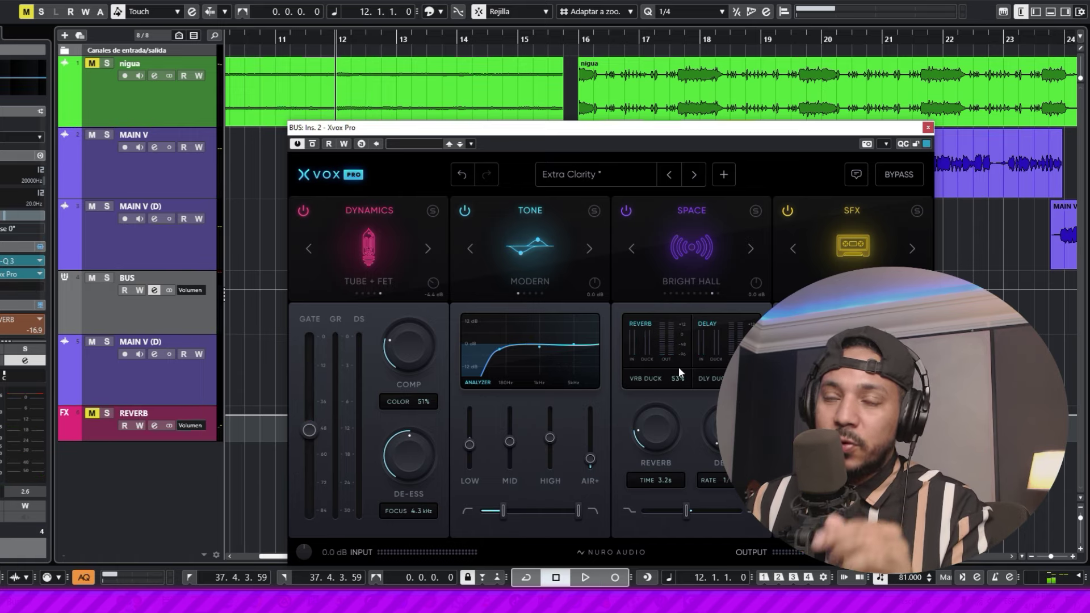
pyautogui.press('space')
pyautogui.moveTo(680, 381); pyautogui.dragTo(680, 265)
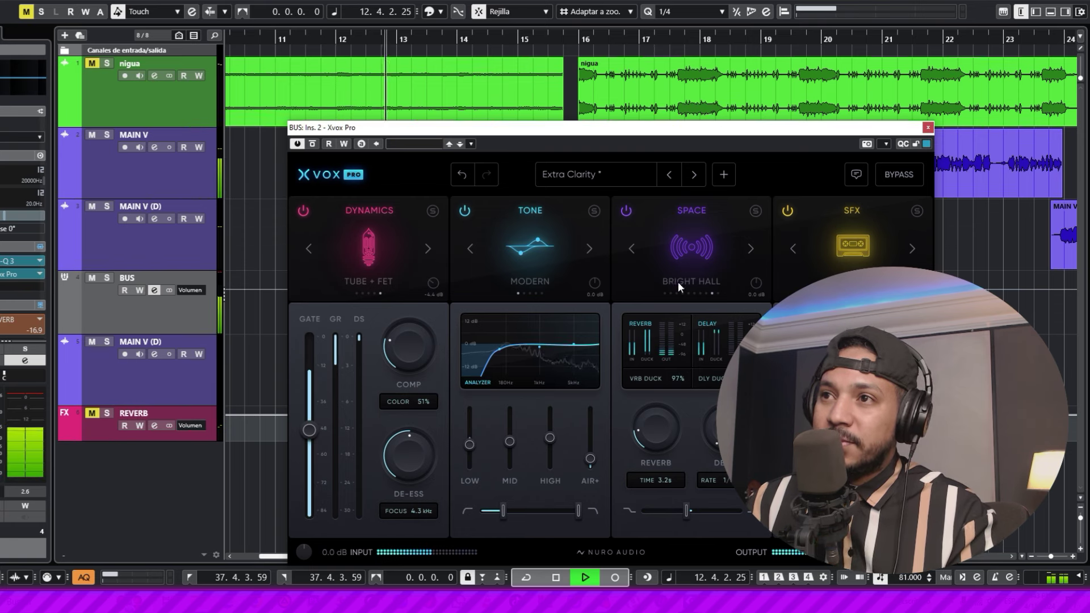
pyautogui.moveTo(655, 413); pyautogui.dragTo(640, 385)
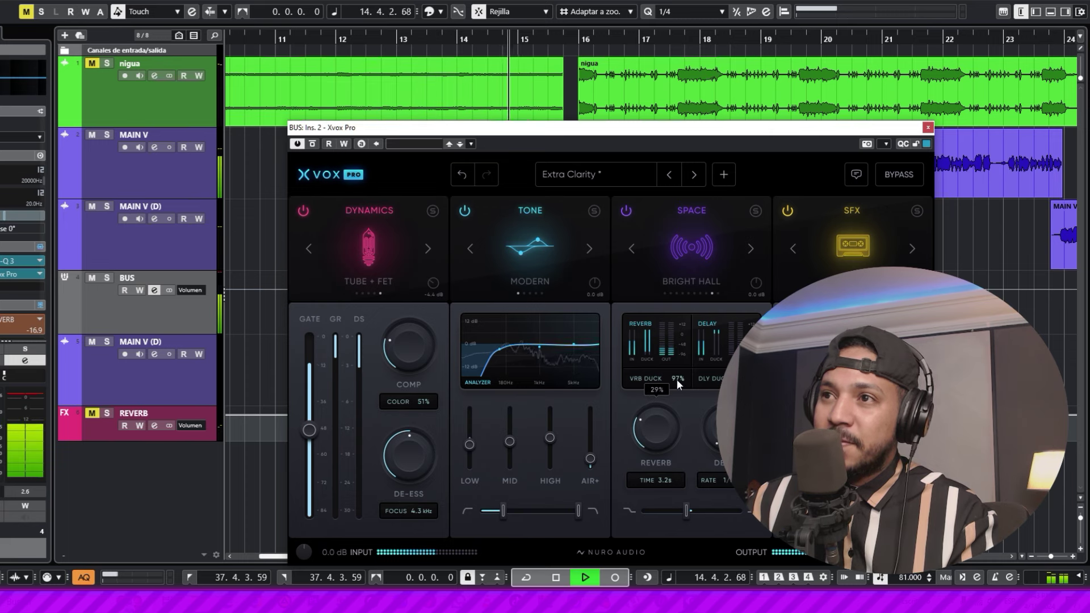
pyautogui.moveTo(677, 379); pyautogui.dragTo(666, 476)
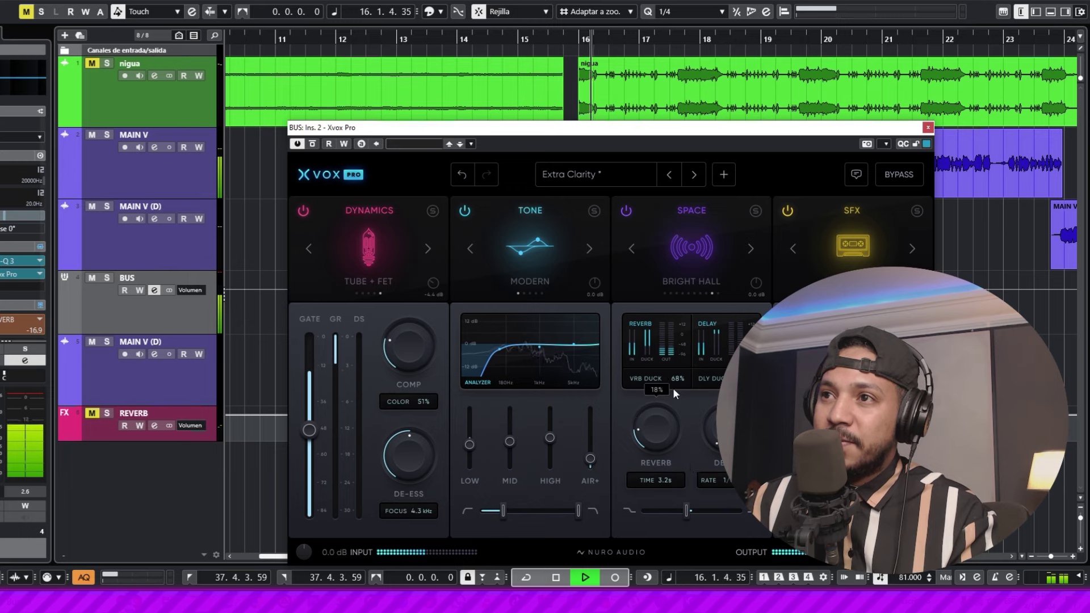
# Set the reverb ducking to 51% and the reverb level to 15%, comparing the playing vocal with the Space section off and on
pyautogui.moveTo(680, 380); pyautogui.dragTo(688, 428)
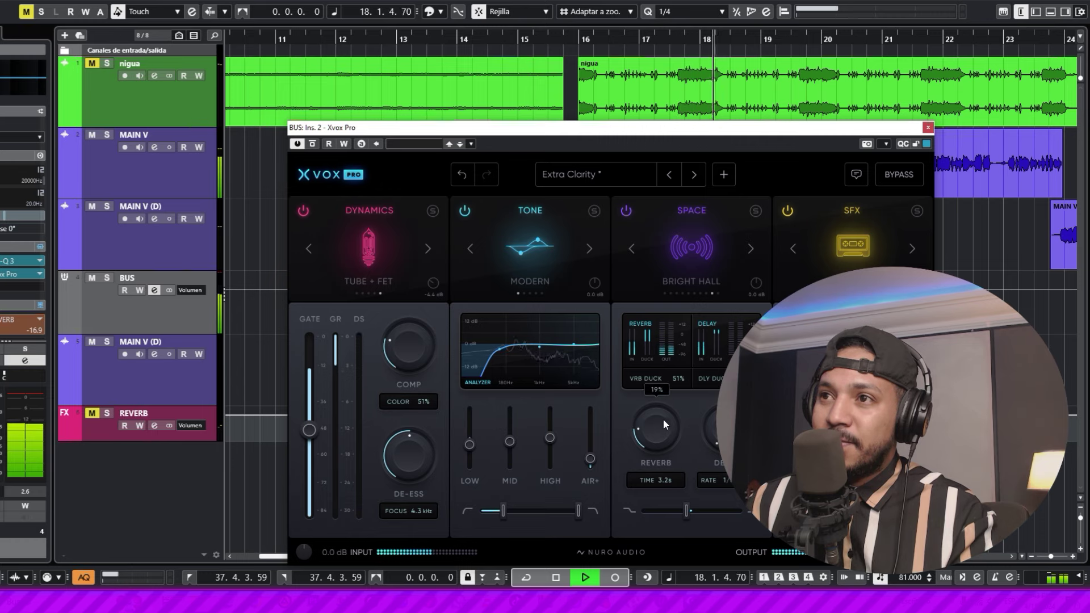
pyautogui.moveTo(662, 426); pyautogui.dragTo(666, 433)
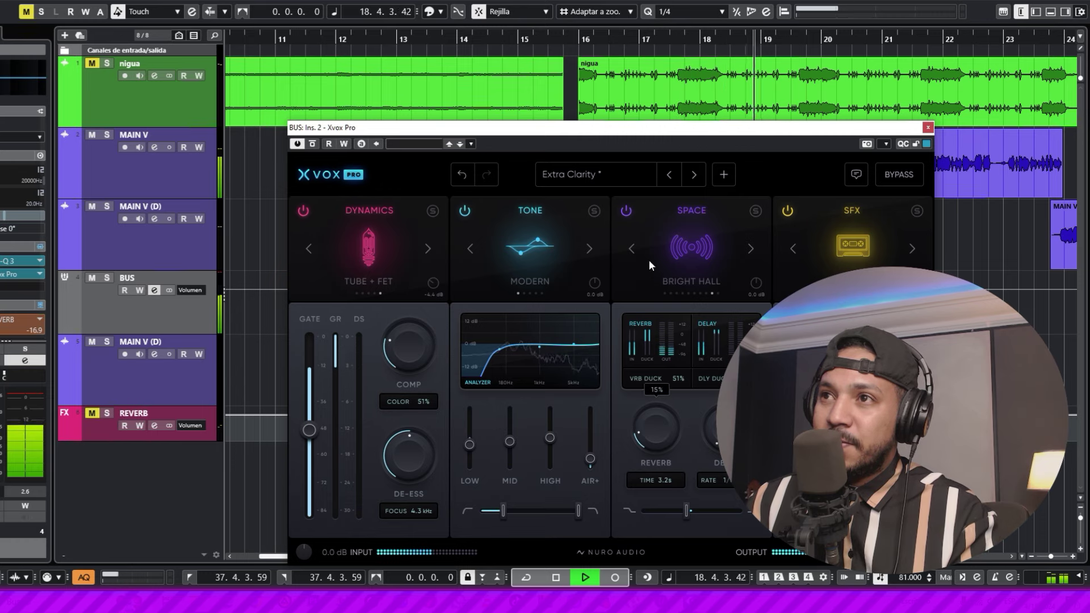
pyautogui.click(627, 211)
pyautogui.click(627, 211)
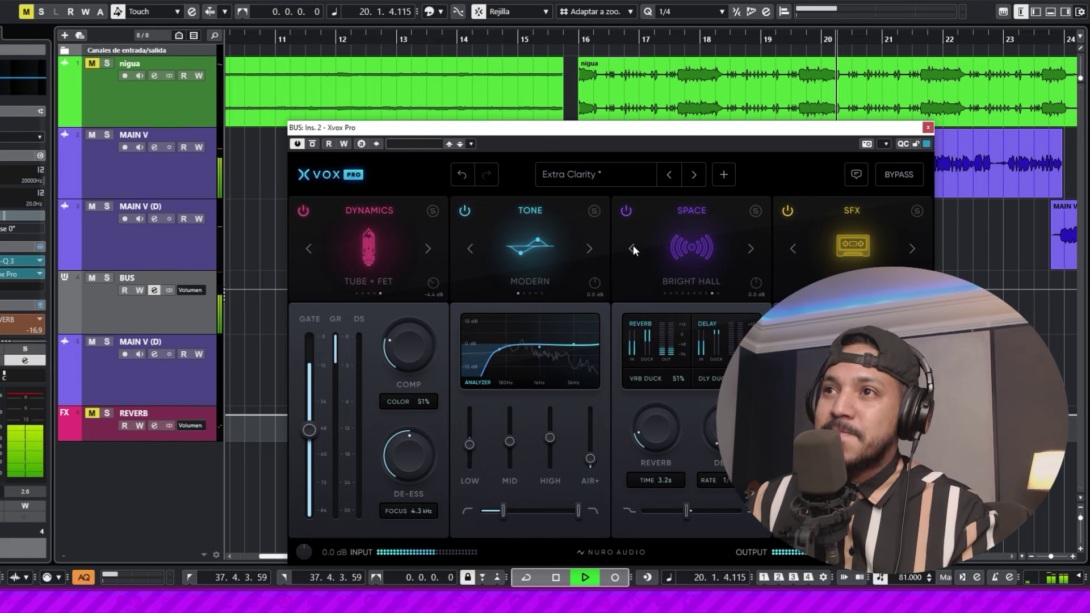
pyautogui.click(628, 210)
pyautogui.click(628, 208)
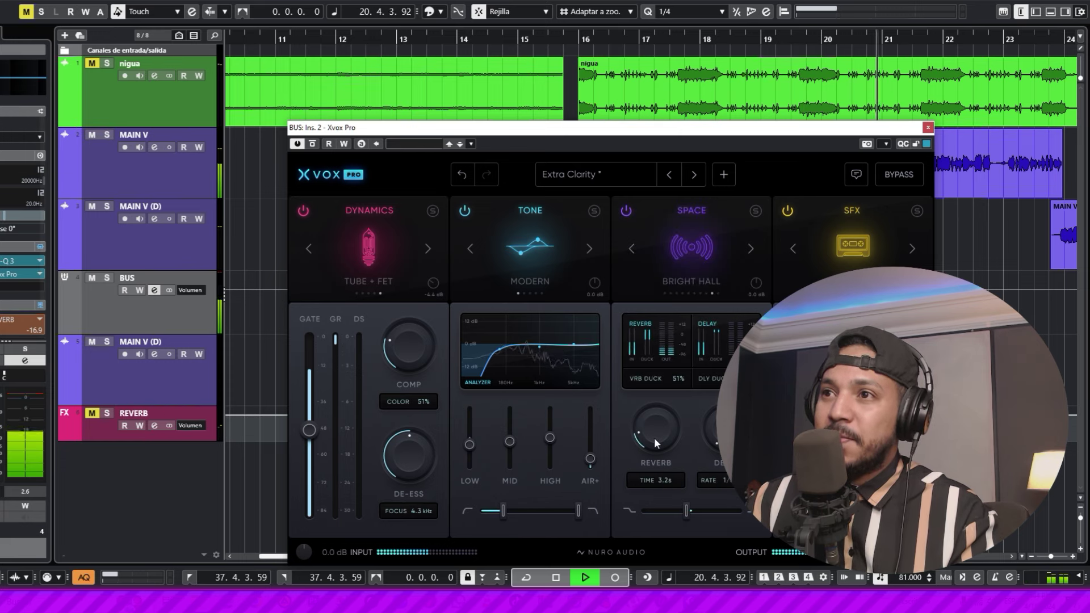
pyautogui.moveTo(655, 442)
pyautogui.press('space')
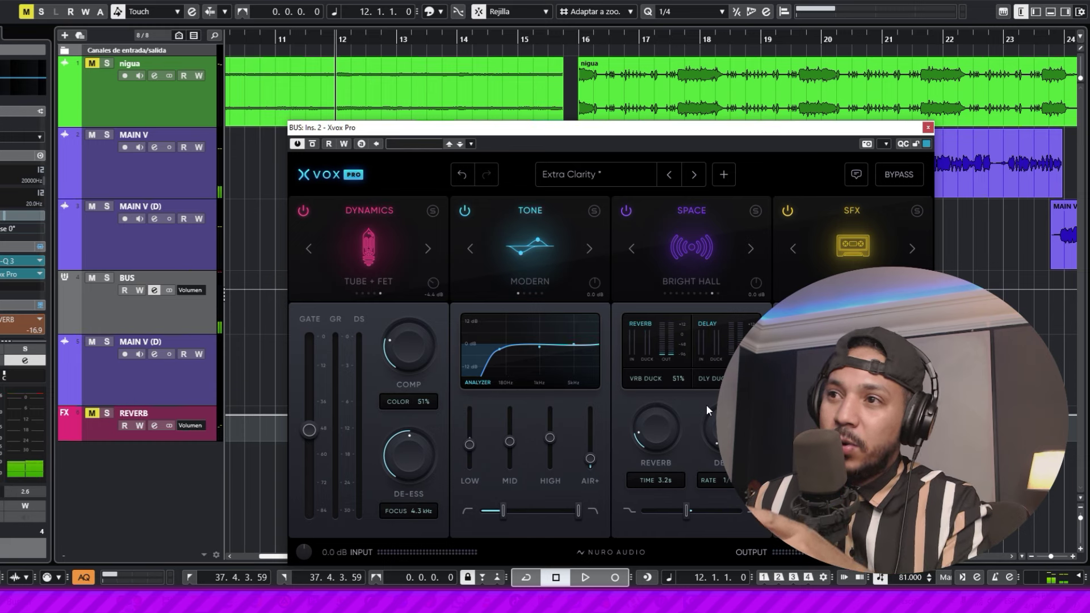
# Play the vocal from bar 12 through all four active plugin sections to check the adjusted sound, stopping after each pass
pyautogui.press('space')
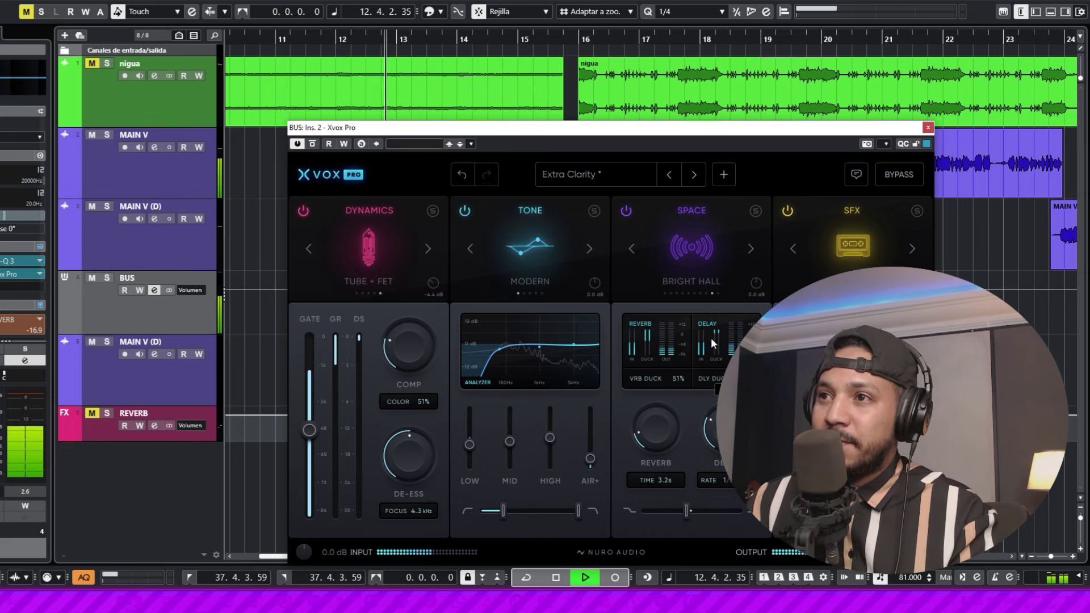
pyautogui.press('space')
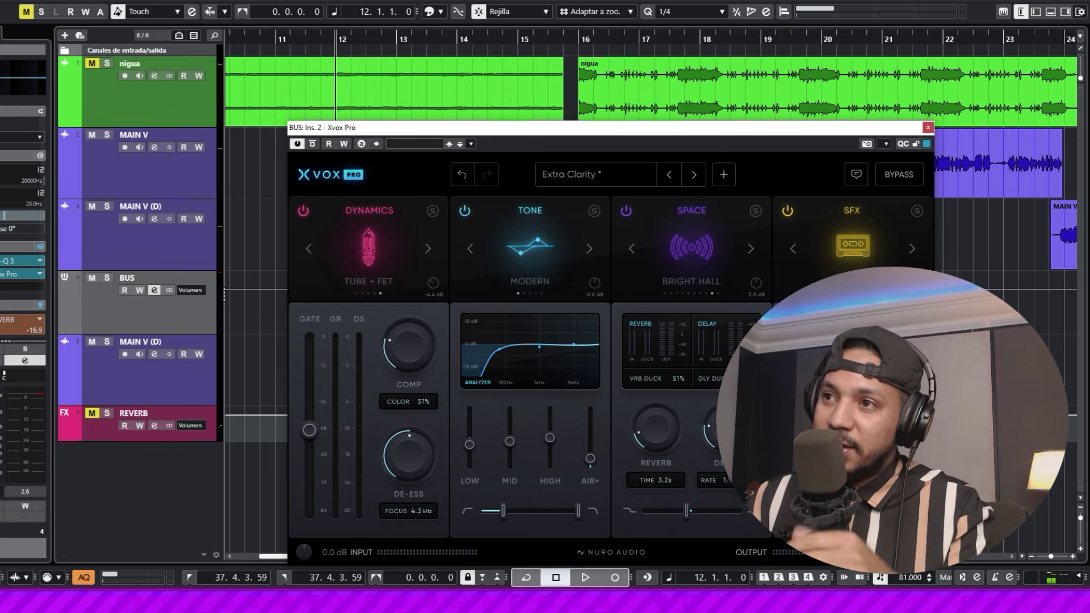
pyautogui.press('space')
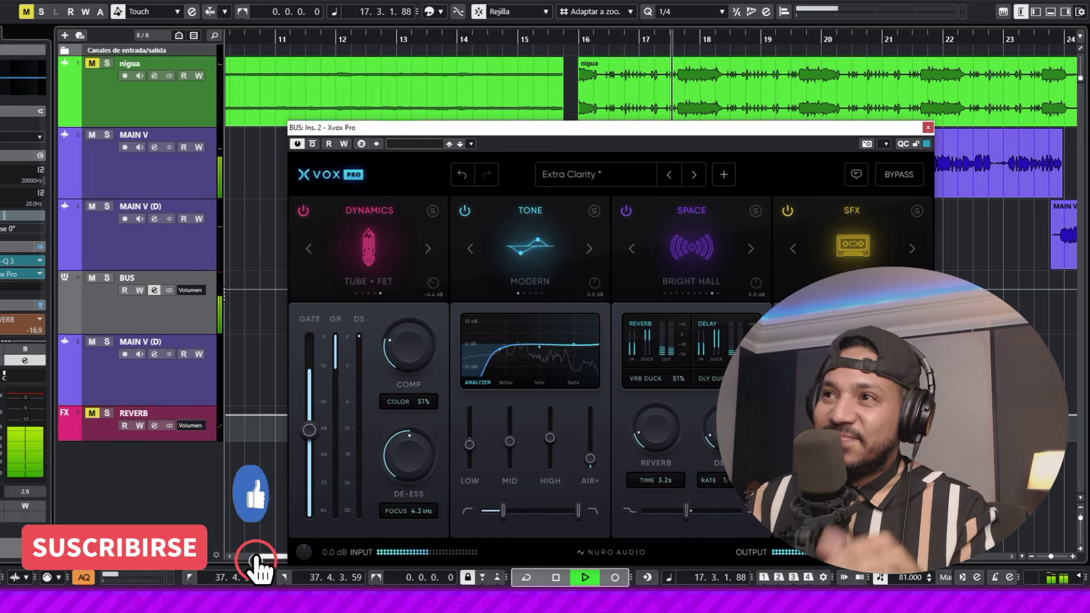
pyautogui.press('space')
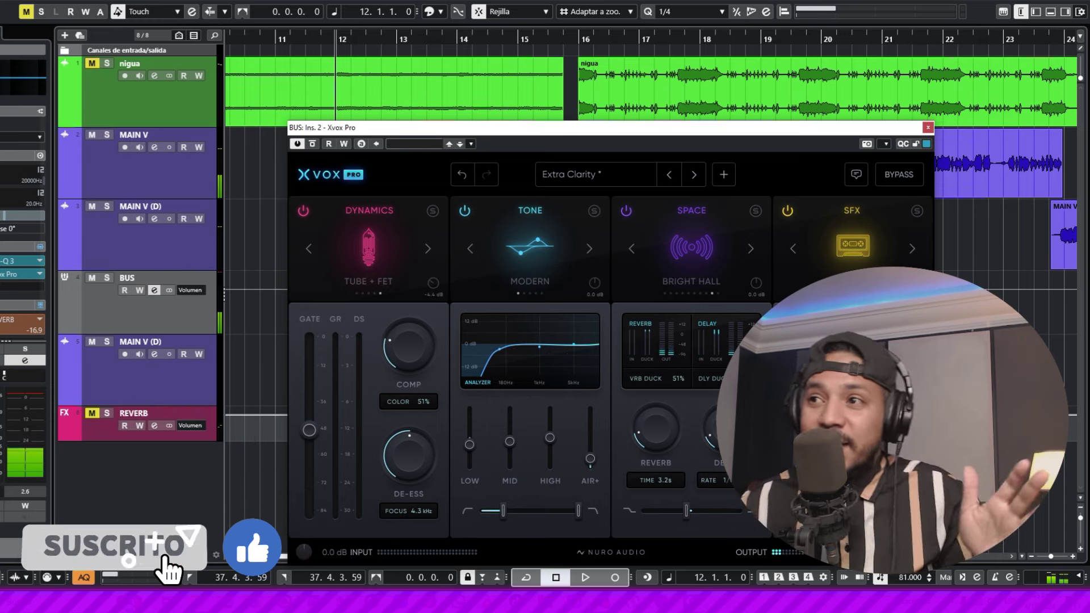
# Compare the solo vocal from bar 12 with the whole plugin bypassed and active, and stop playback
pyautogui.click(898, 175)
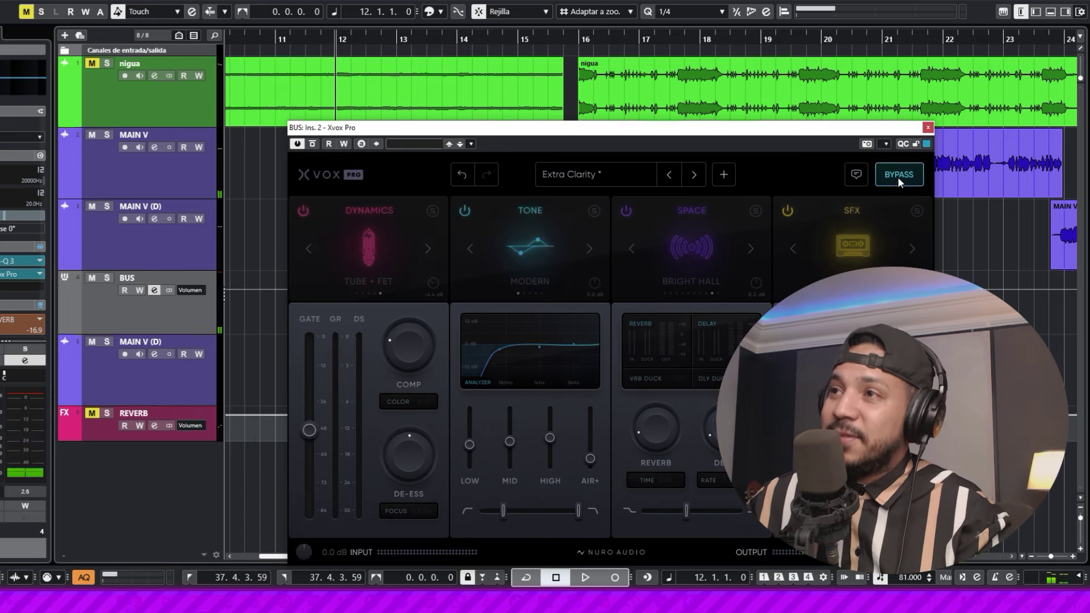
pyautogui.press('space')
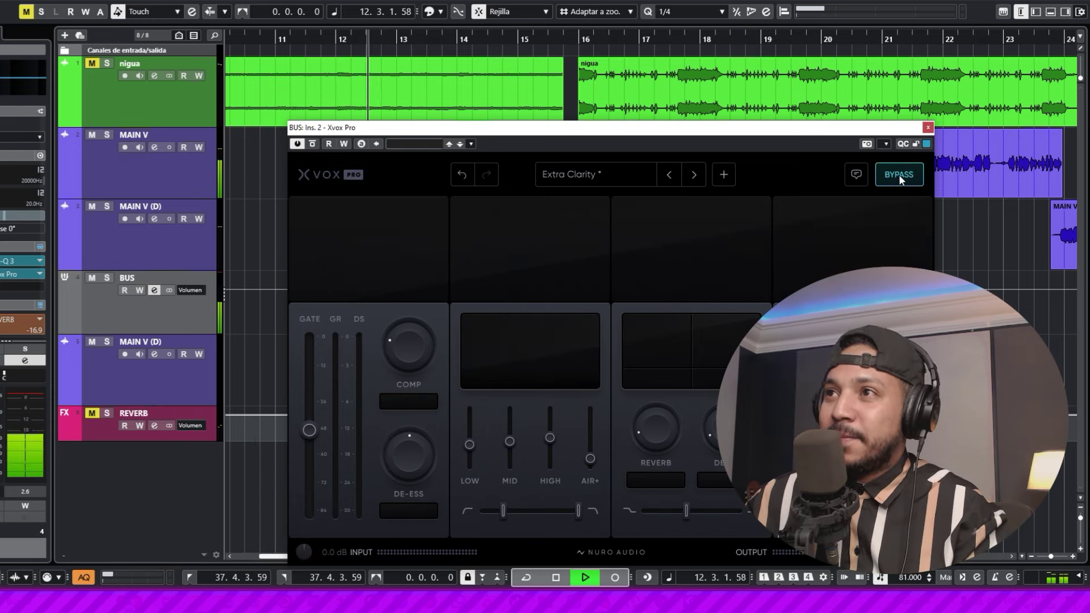
pyautogui.click(900, 175)
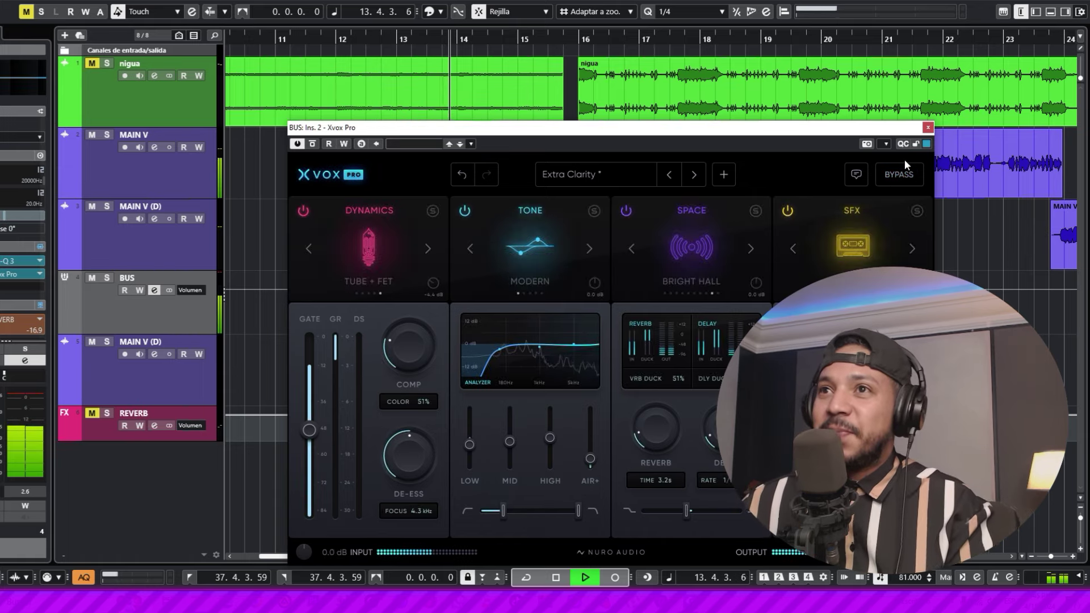
pyautogui.click(904, 175)
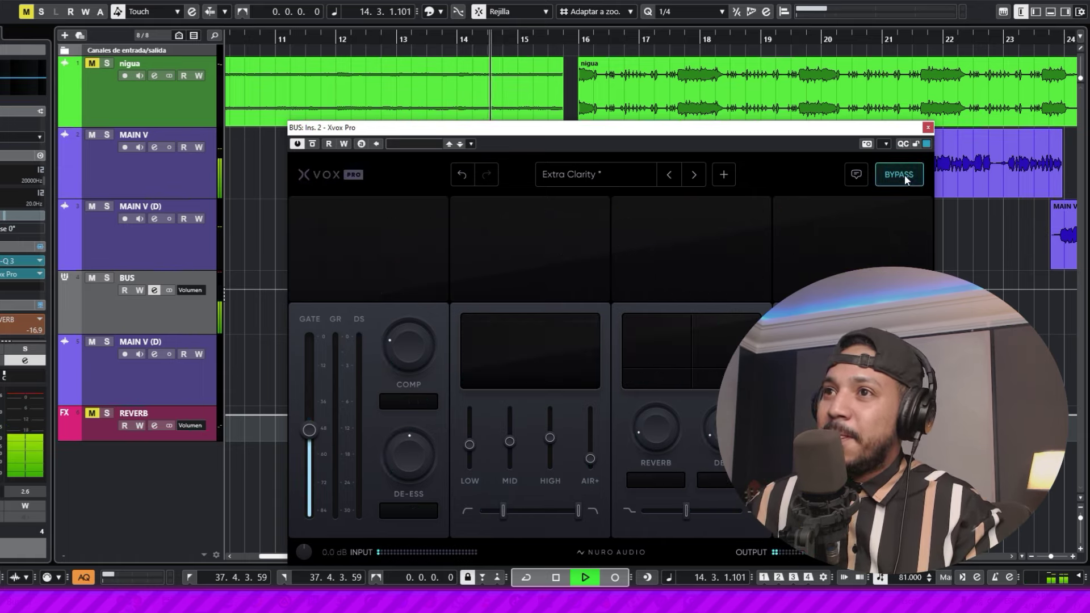
pyautogui.click(905, 175)
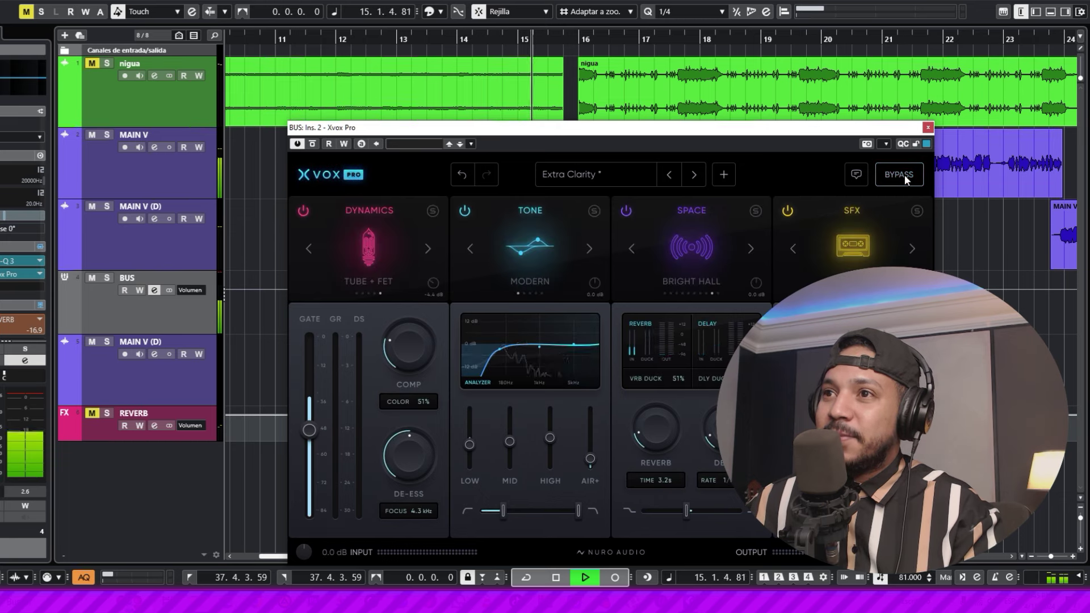
pyautogui.press('space')
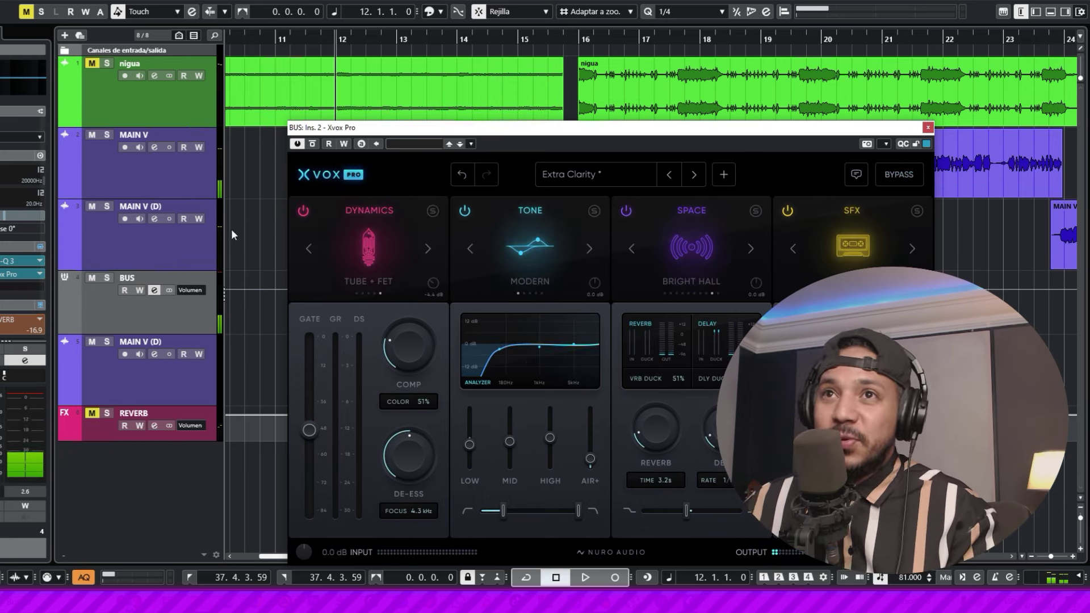
# Unmute the nigua beat track, compare the vocal in the mix with the plugin bypassed and active, and close the plugin window
pyautogui.click(91, 64)
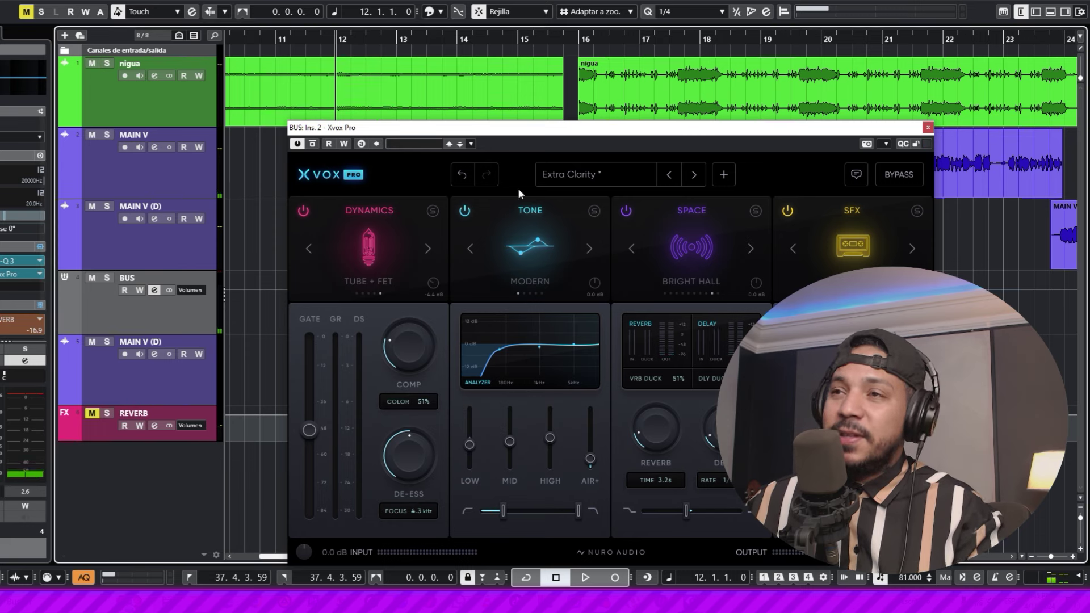
pyautogui.press('space')
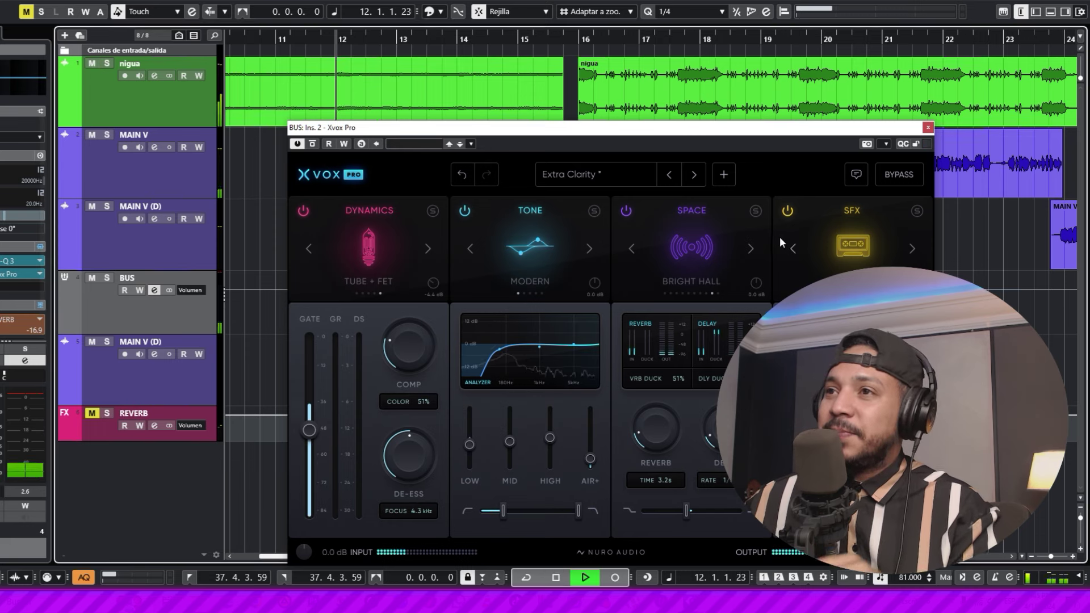
pyautogui.click(903, 176)
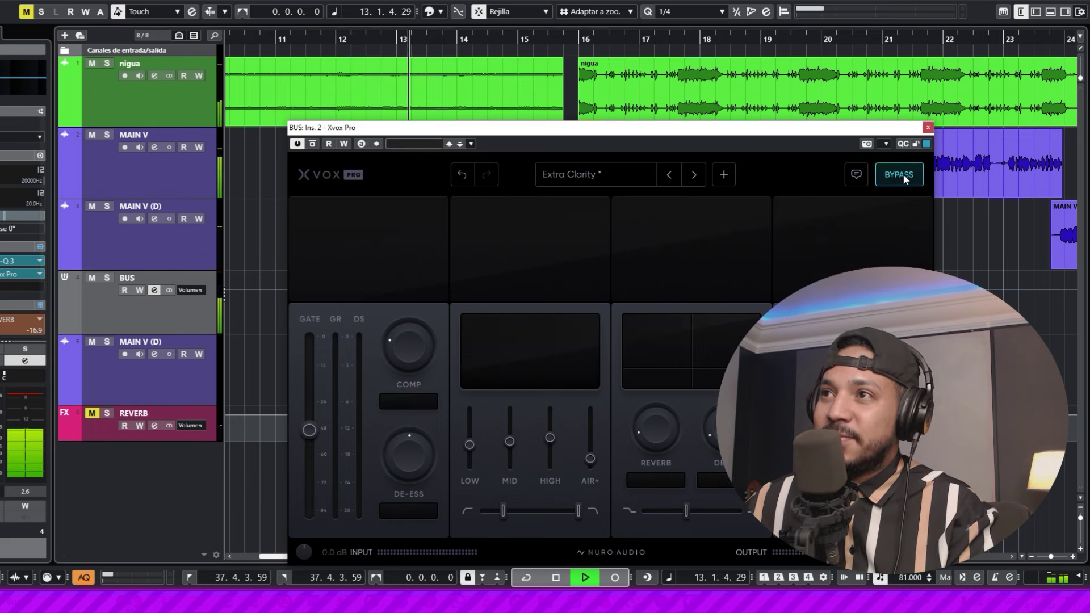
pyautogui.click(904, 173)
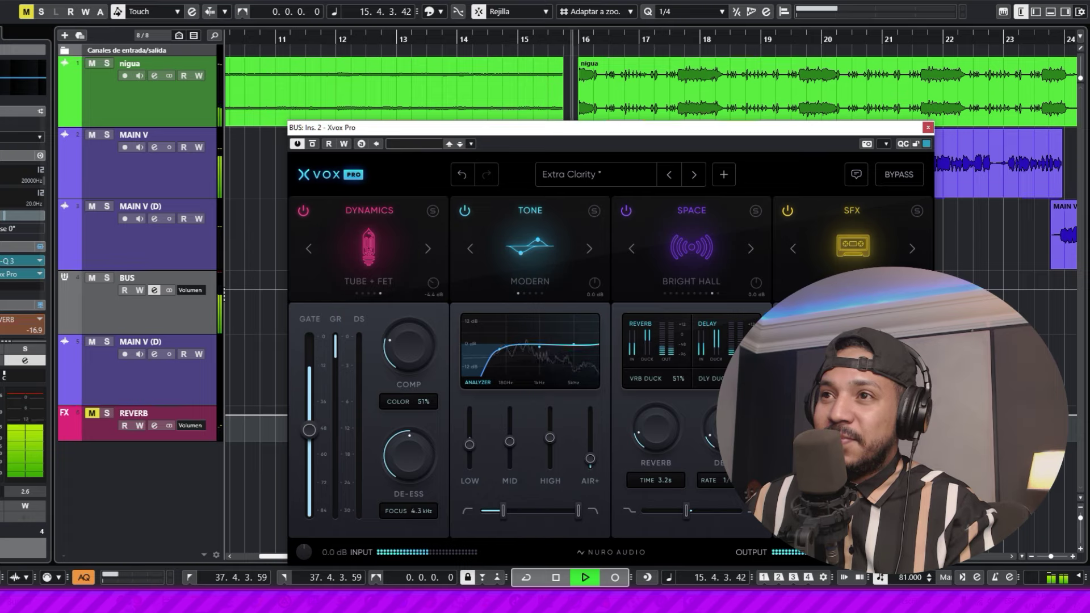
pyautogui.press('space')
pyautogui.click(928, 127)
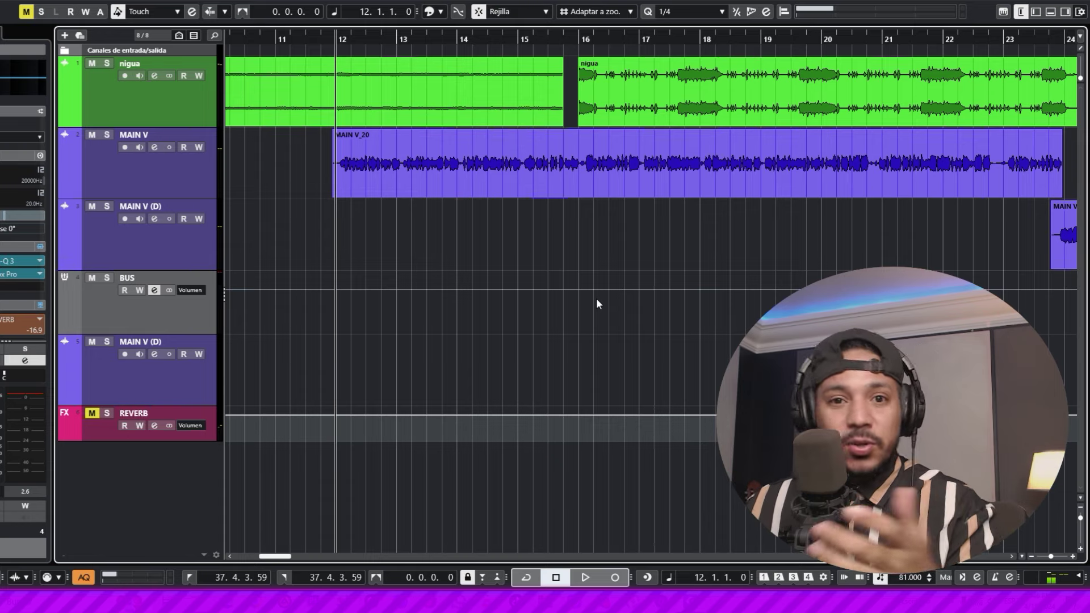
# Go to the MAIN V (D)_03 vocal section and compare the vocal over the beat with Xvox Pro bypassed and active
pyautogui.moveTo(259, 556); pyautogui.dragTo(269, 557)
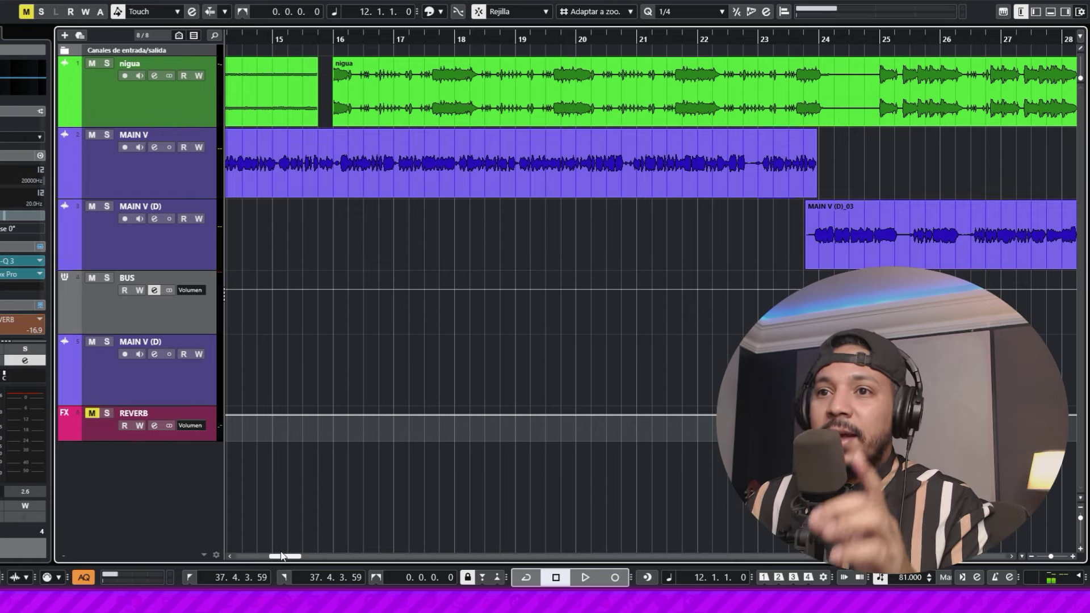
pyautogui.moveTo(288, 557); pyautogui.dragTo(319, 563)
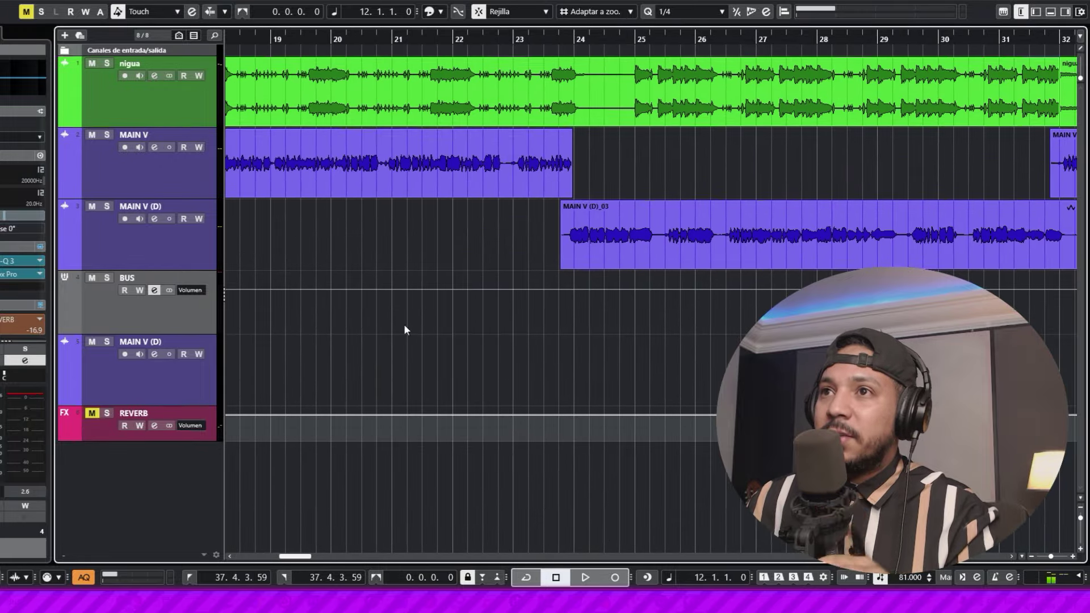
pyautogui.click(574, 42)
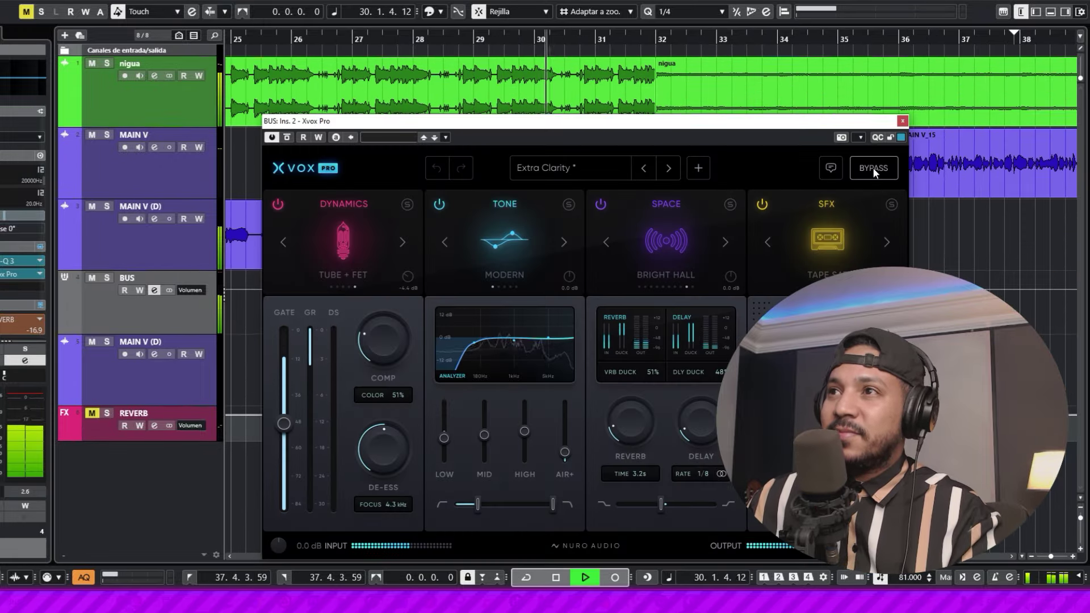
pyautogui.click(873, 169)
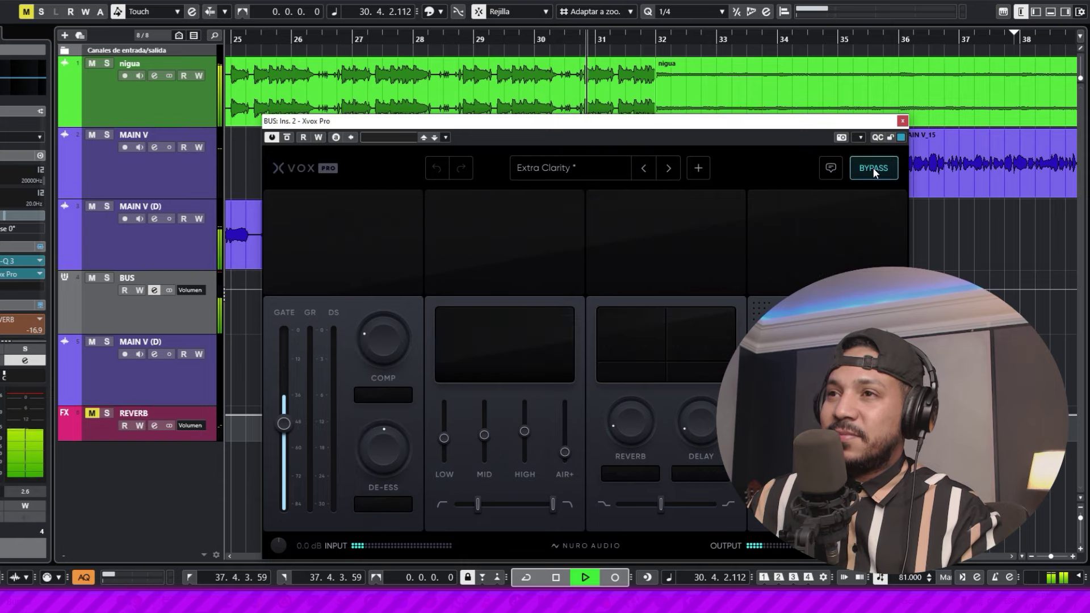
pyautogui.click(873, 168)
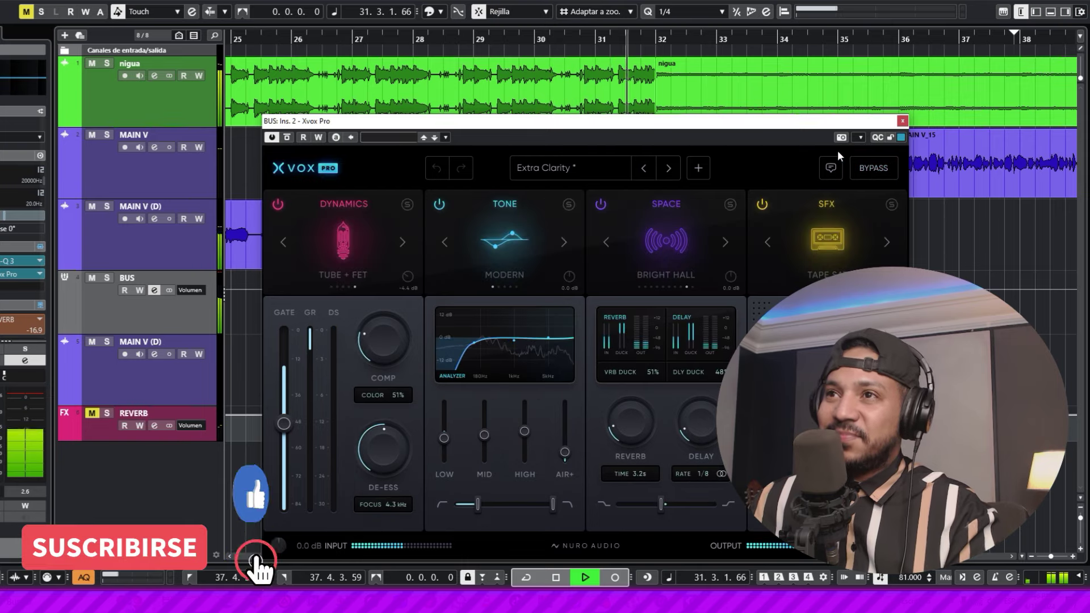
pyautogui.press('space')
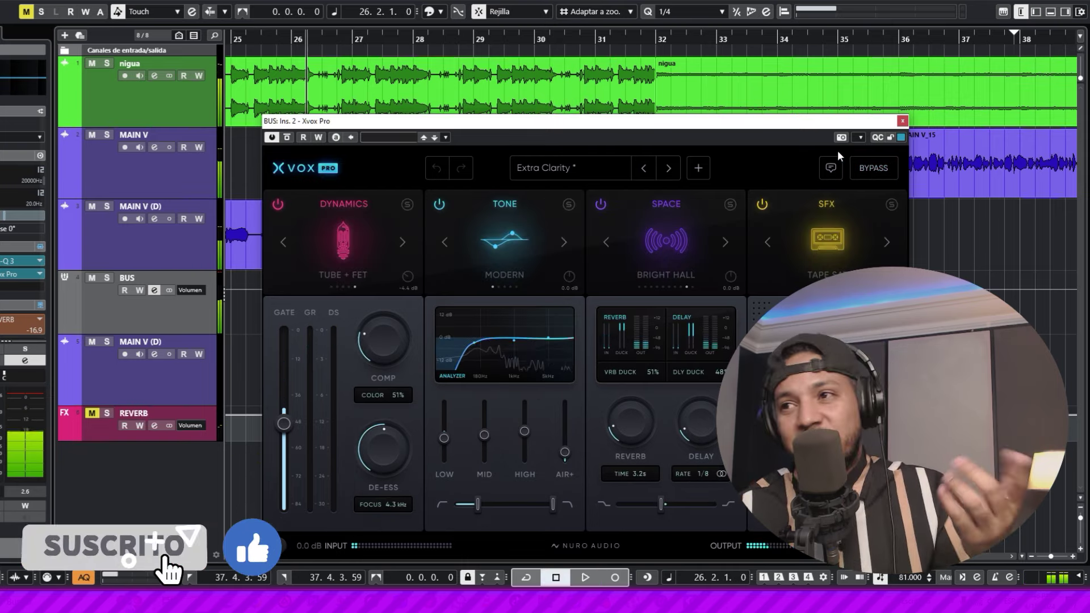